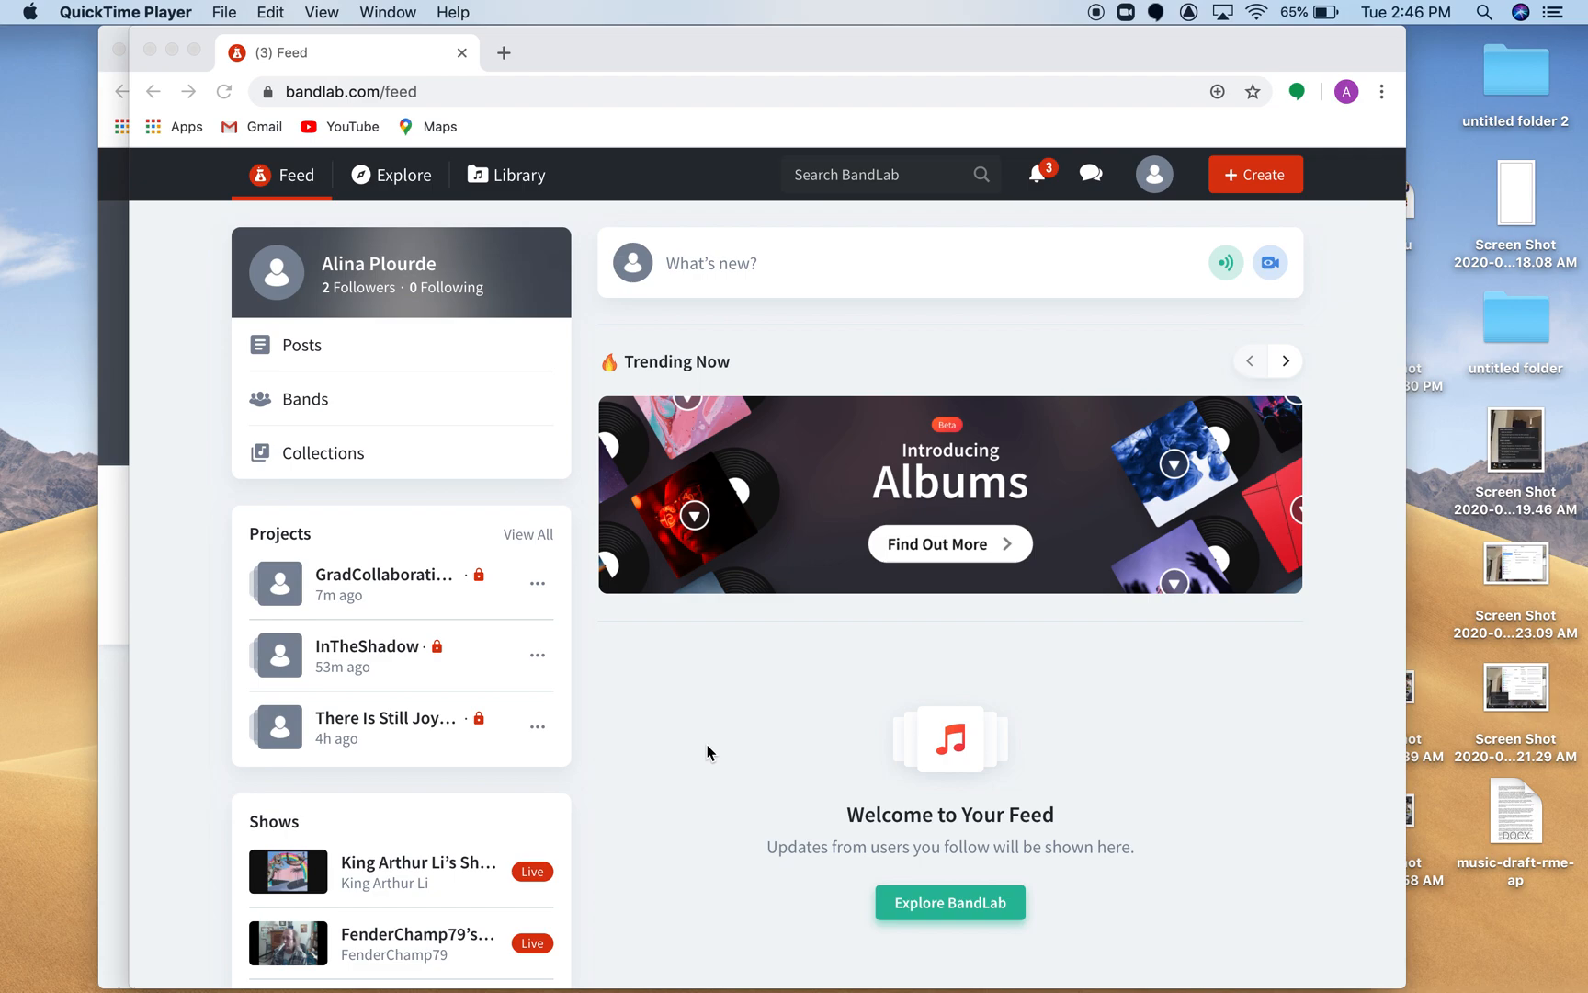
Open the grad collaboration project from the feed's project list in the Mix Editor.
{"action": "left_click", "coordinate": [658, 53]}
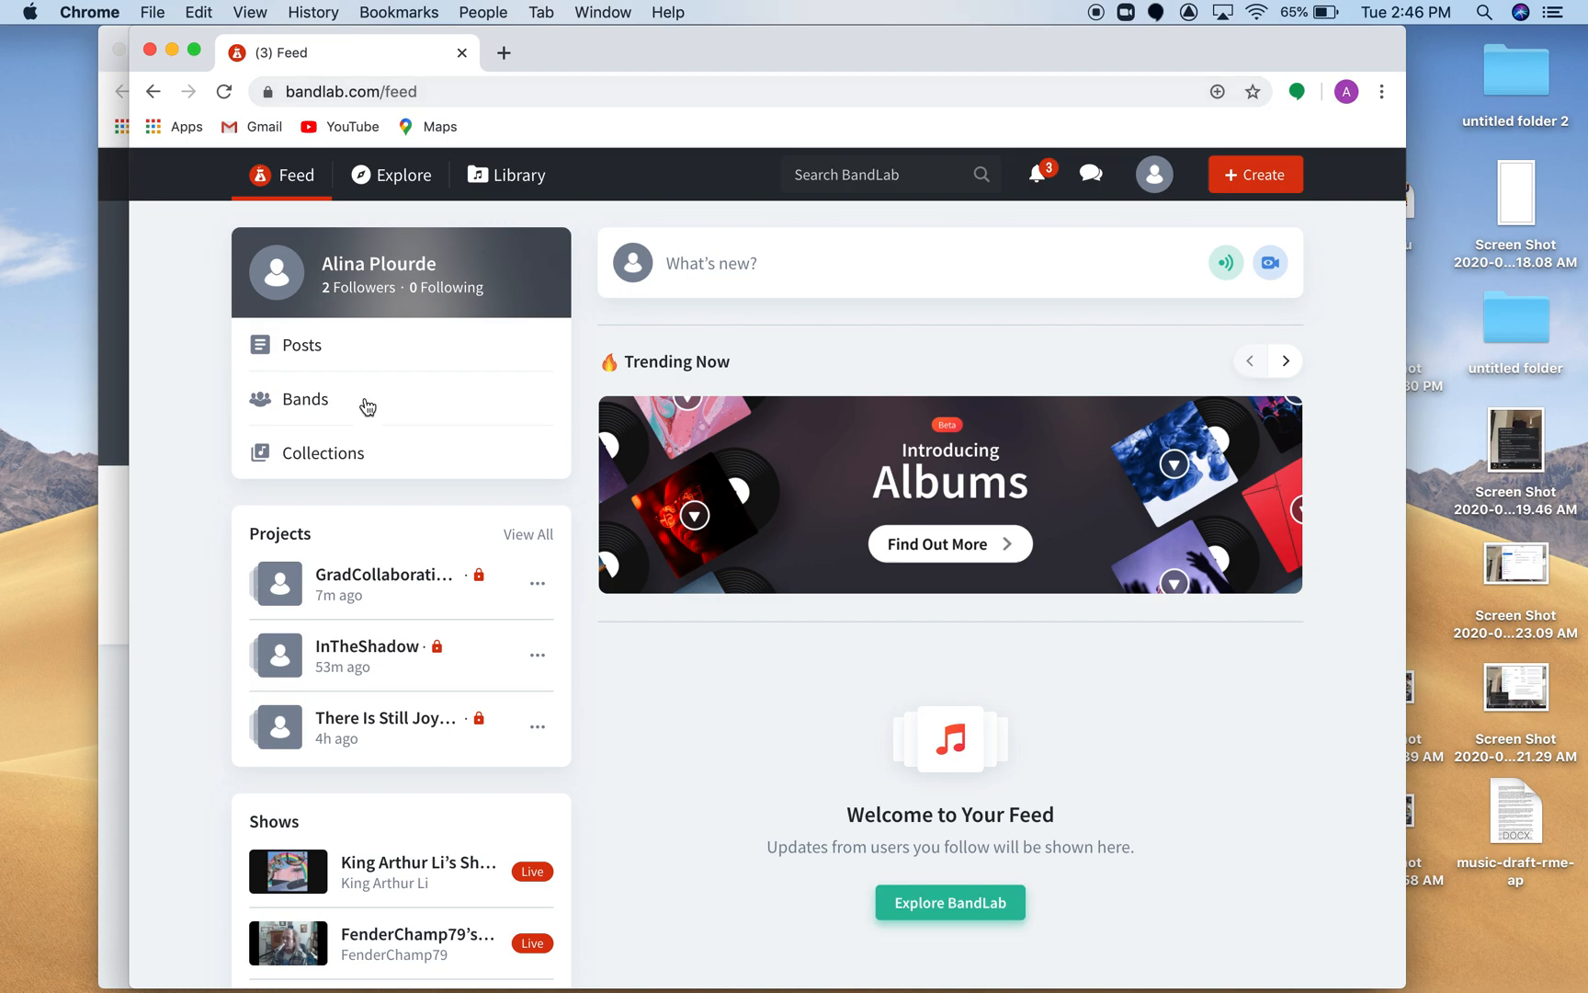
{"action": "left_click", "coordinate": [380, 579]}
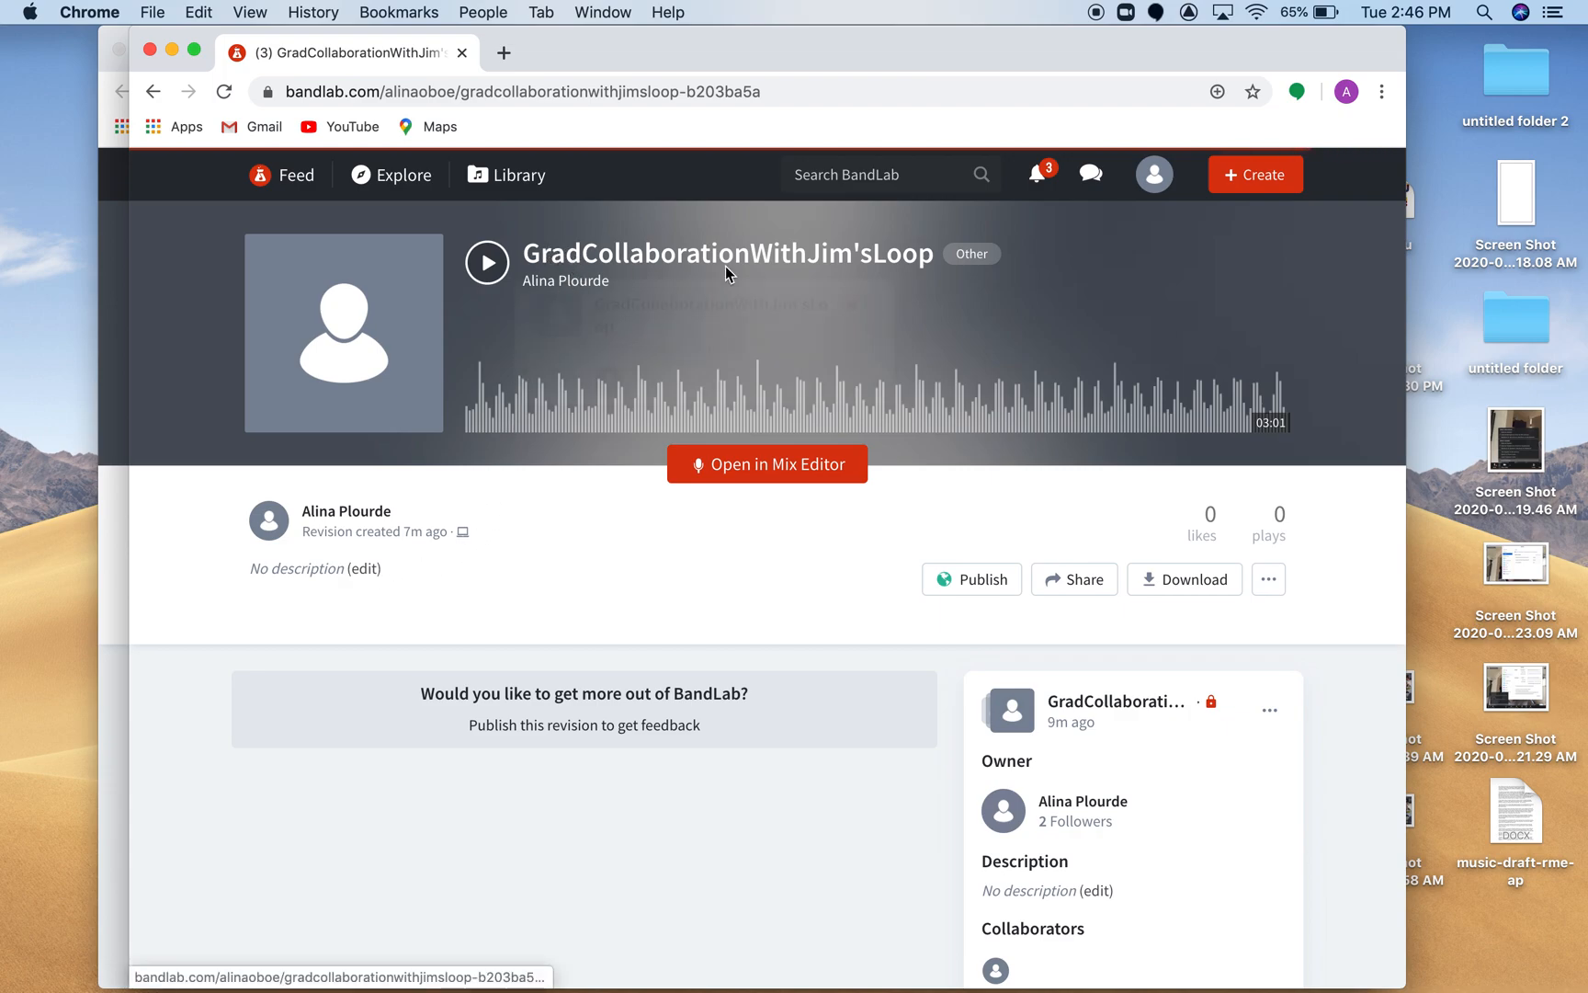
{"action": "left_click", "coordinate": [772, 464]}
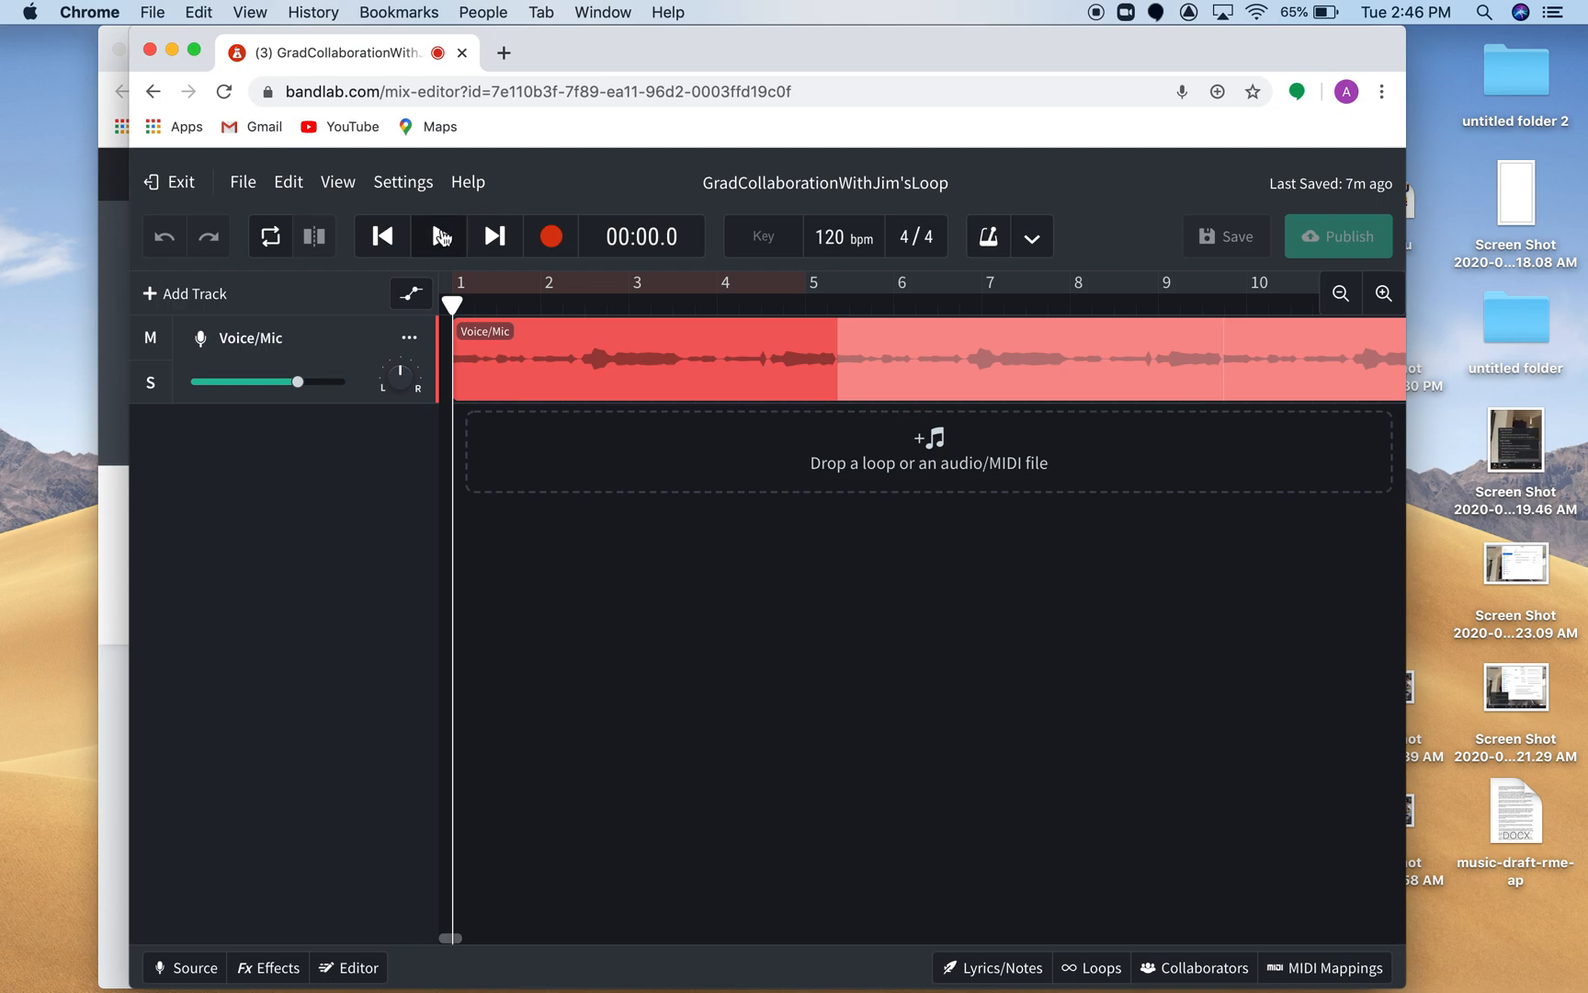
Listen to about the first 6 seconds of the existing Voice/Mic track and return the playhead to the start.
{"action": "left_click", "coordinate": [441, 236]}
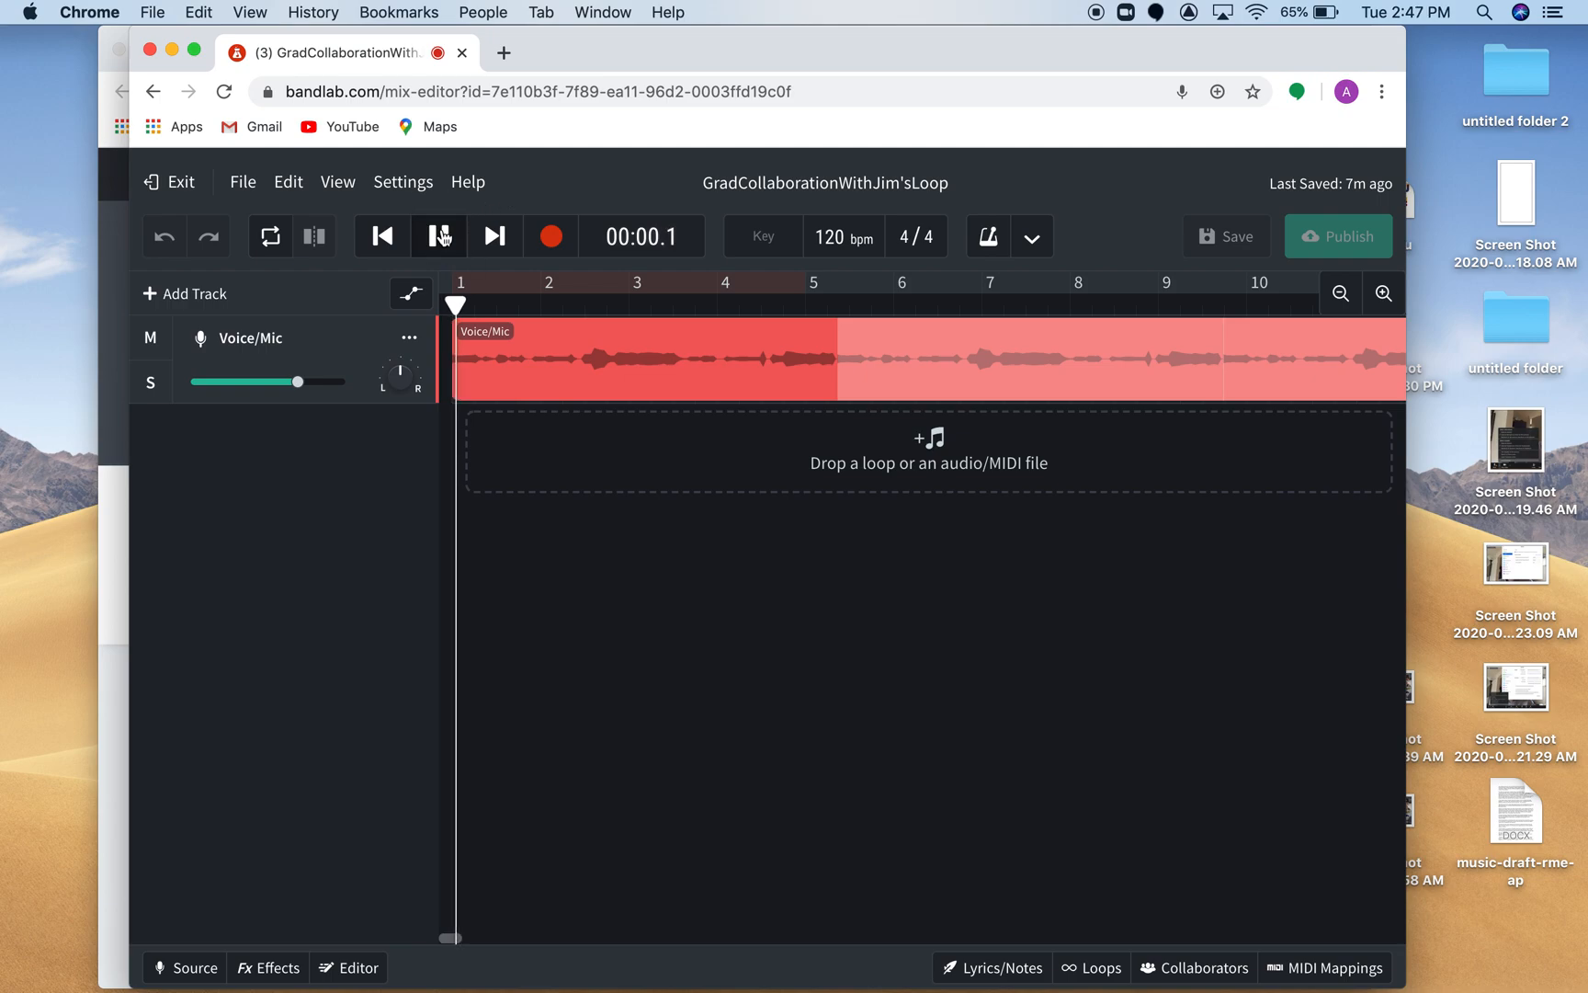
{"action": "key", "text": "XF86AudioRaiseVolume"}
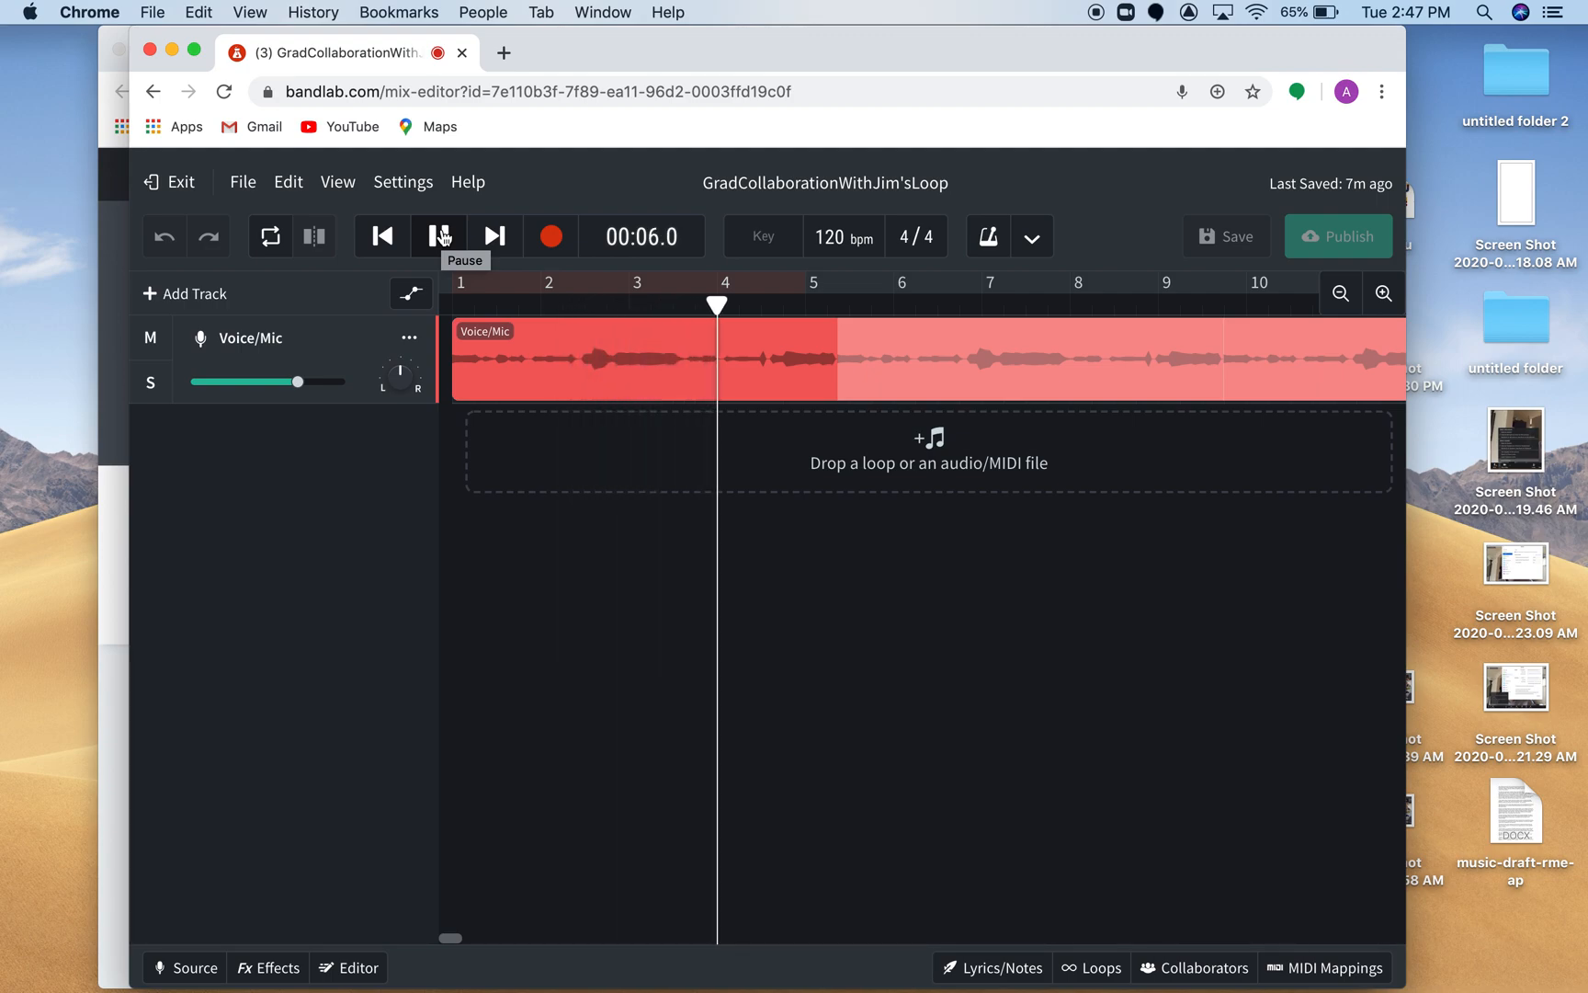
{"action": "left_click", "coordinate": [440, 236]}
{"action": "left_click", "coordinate": [383, 237]}
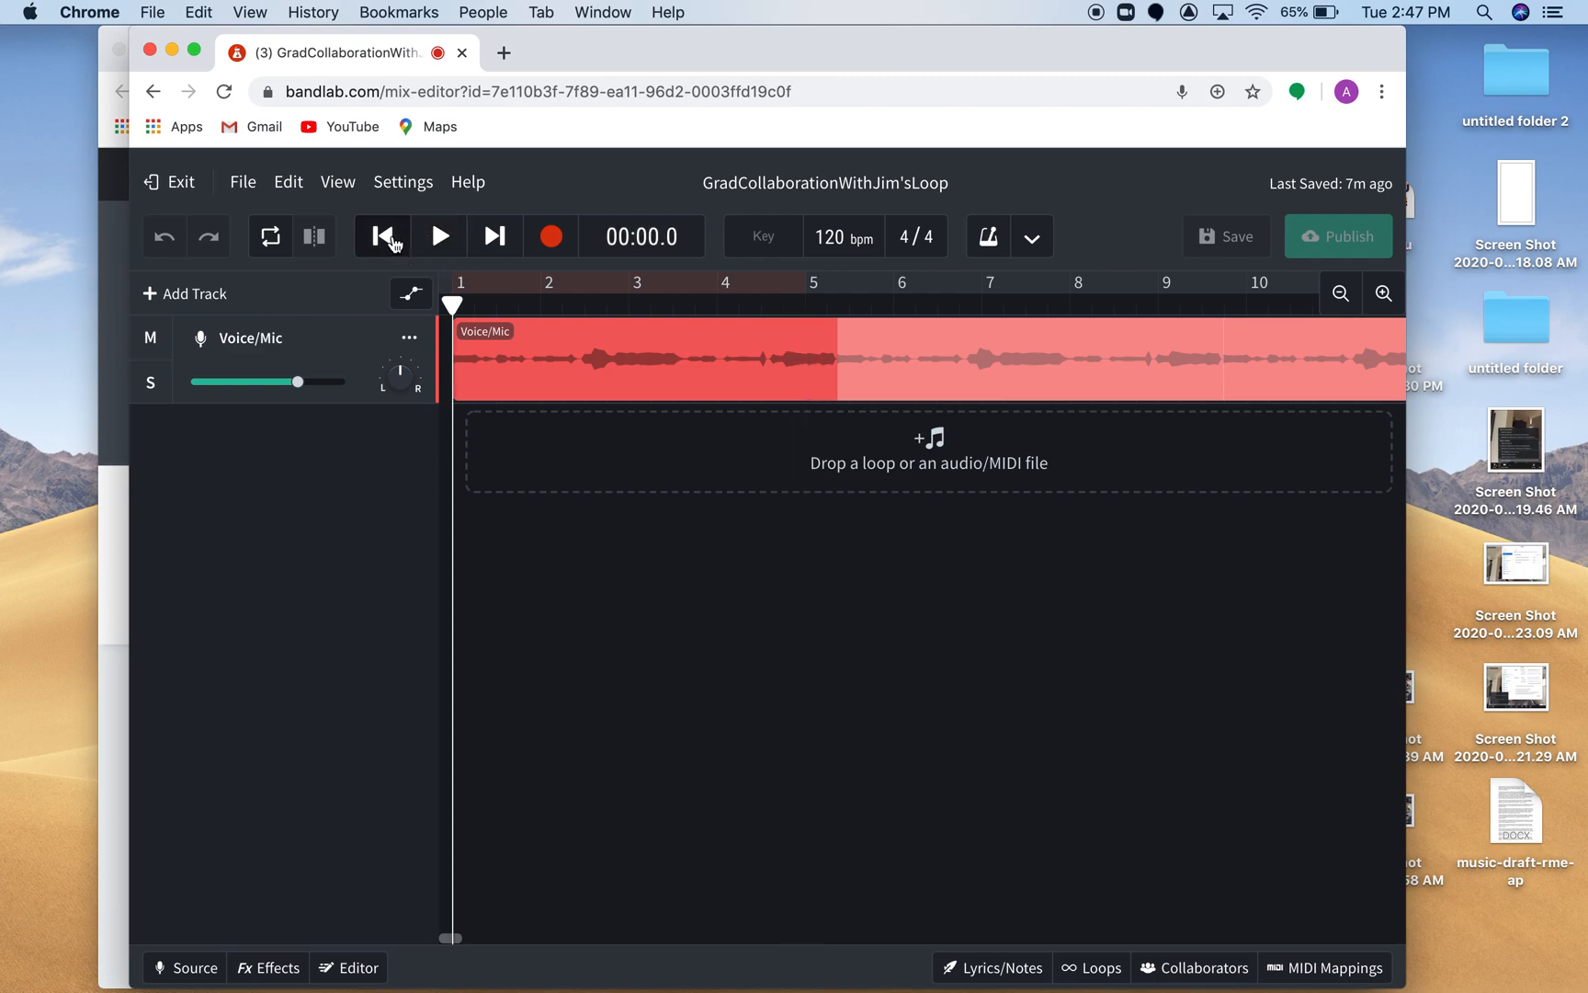
Run the round-trip latency test and close the latency correction dialog.
{"action": "left_click", "coordinate": [419, 187]}
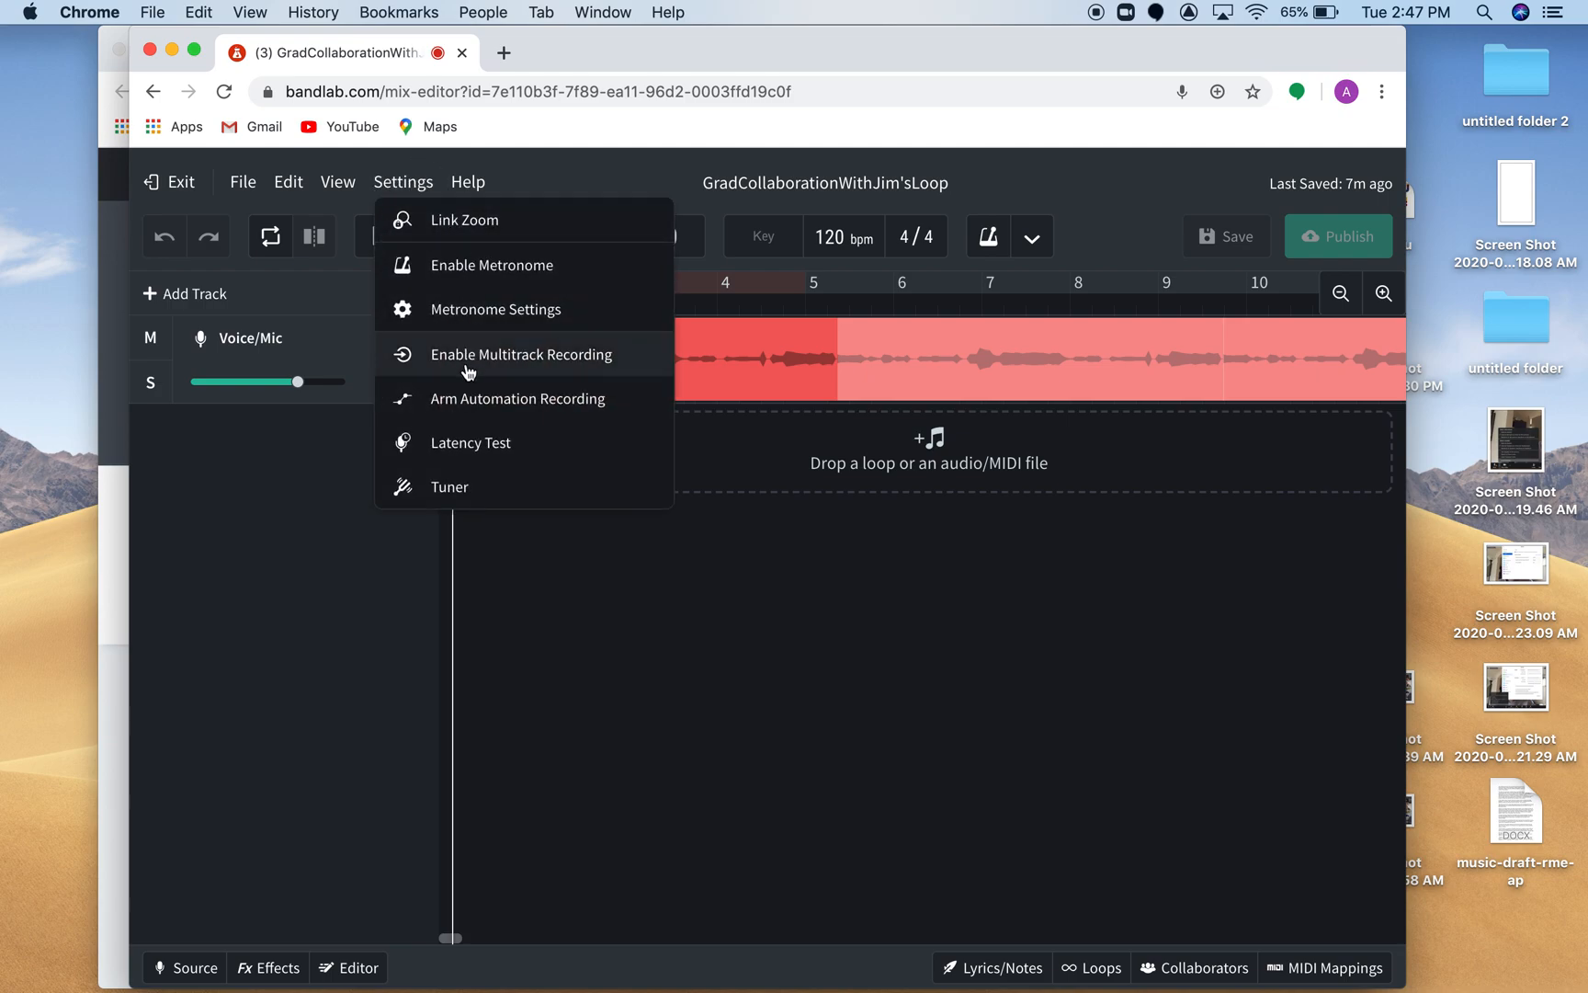
{"action": "left_click", "coordinate": [463, 444]}
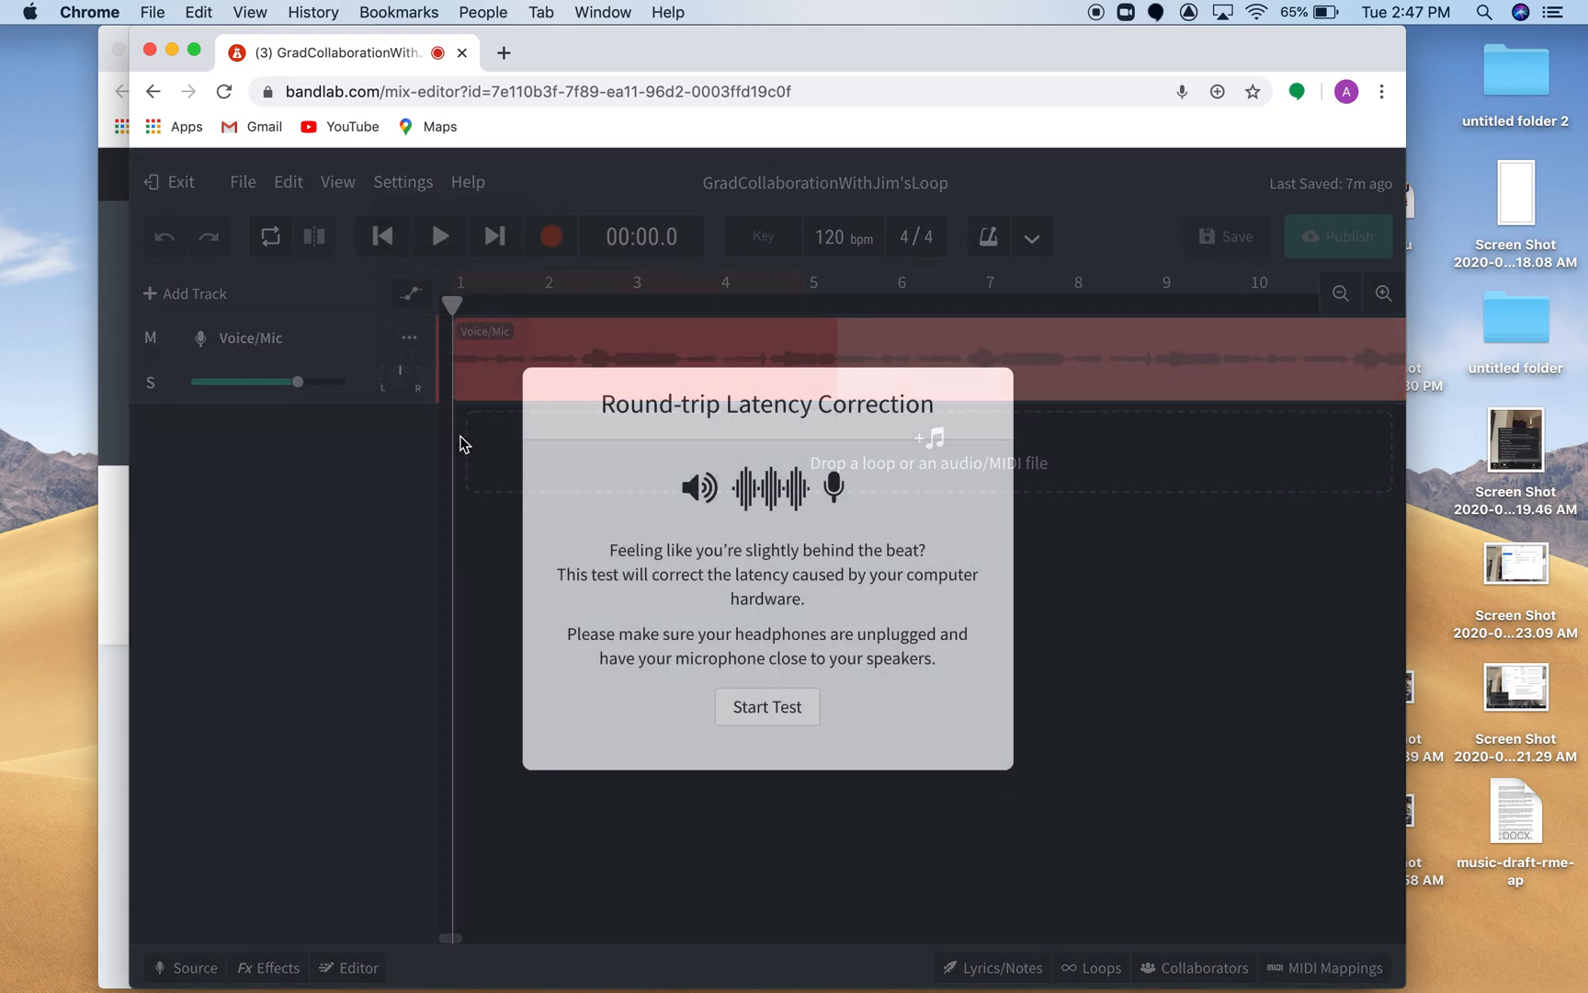
{"action": "left_click", "coordinate": [777, 709]}
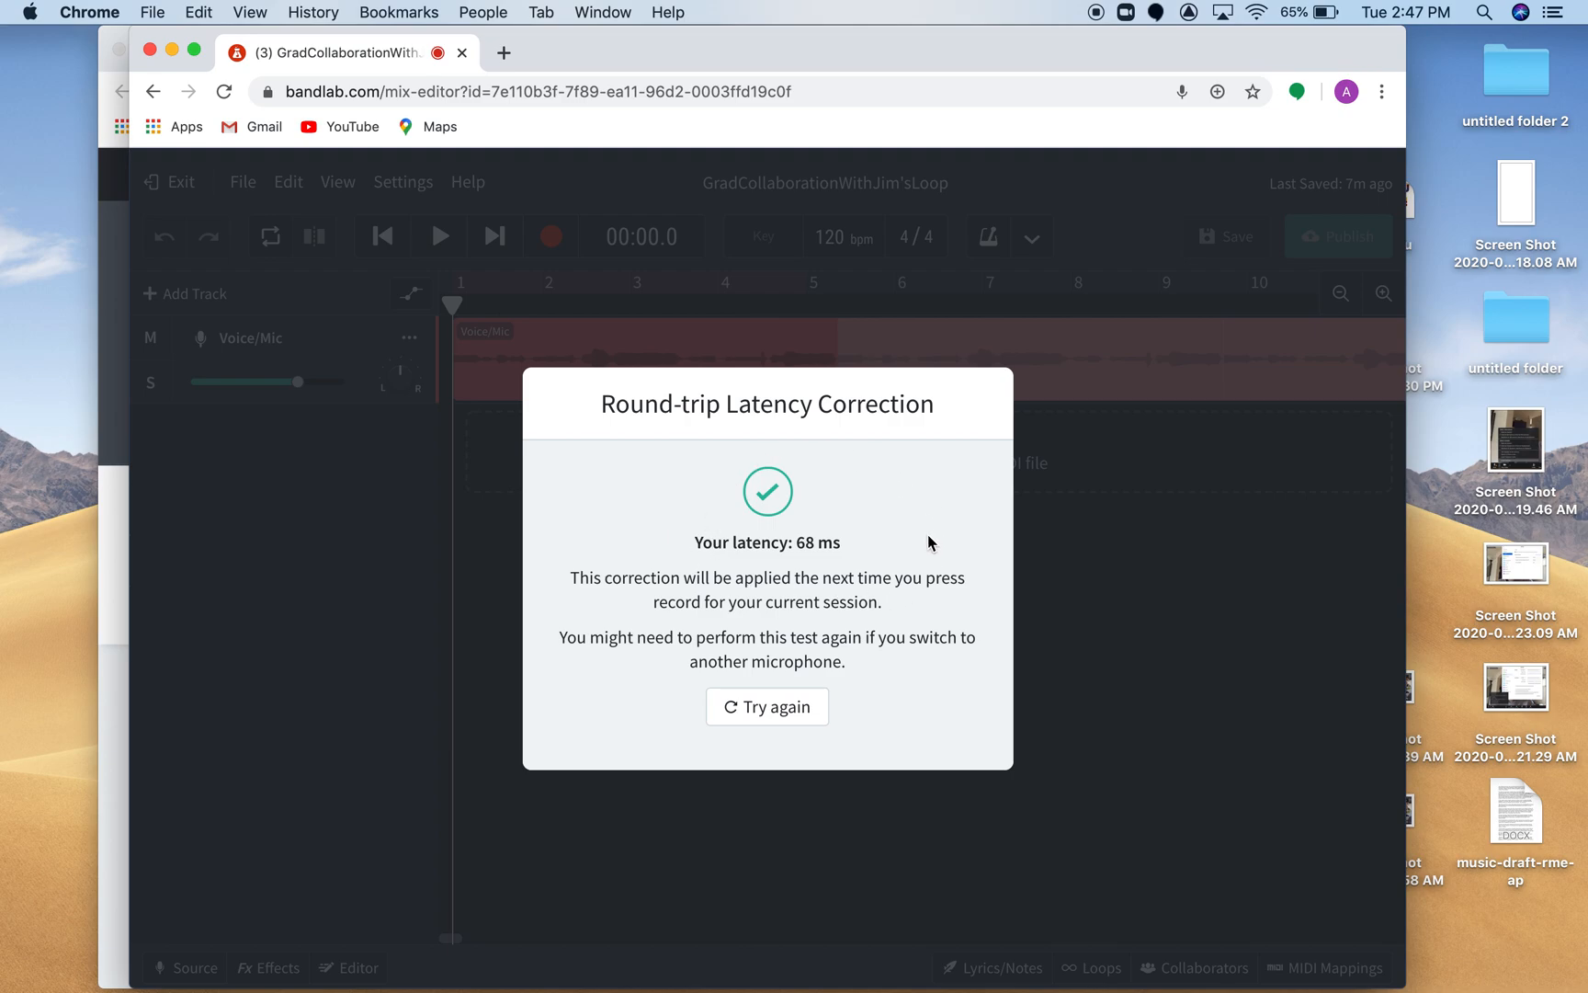
{"action": "left_click", "coordinate": [1079, 600]}
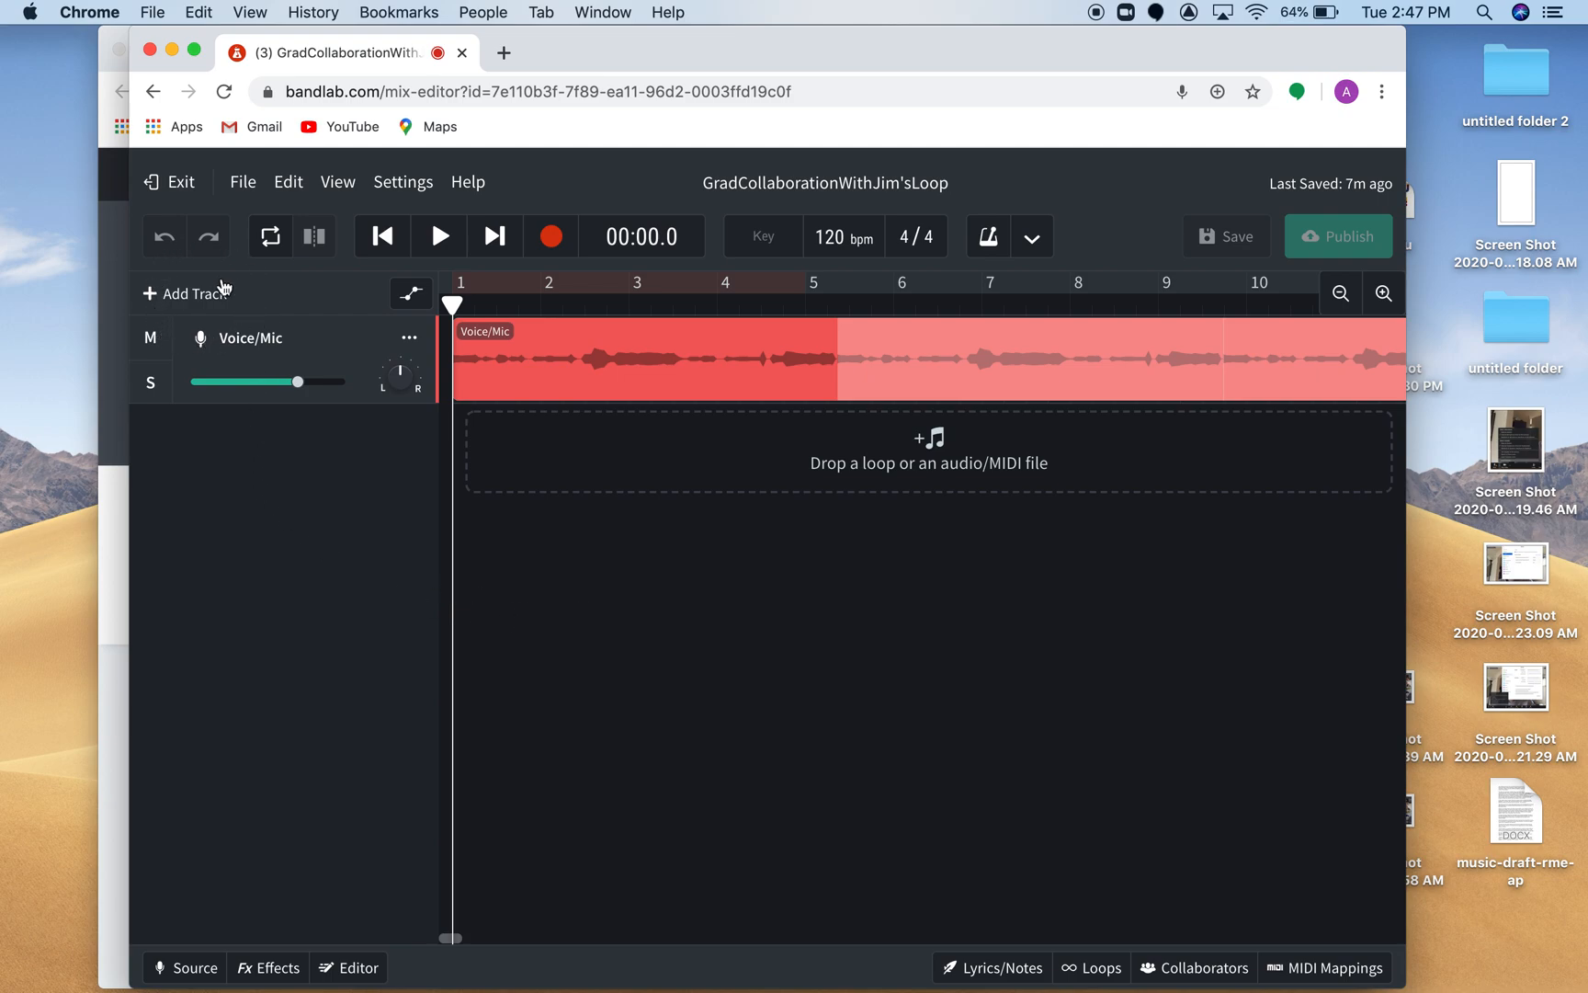
Add a second Voice/Mic track and record a take about 16 seconds long on it from the start of the project.
{"action": "left_click", "coordinate": [187, 293]}
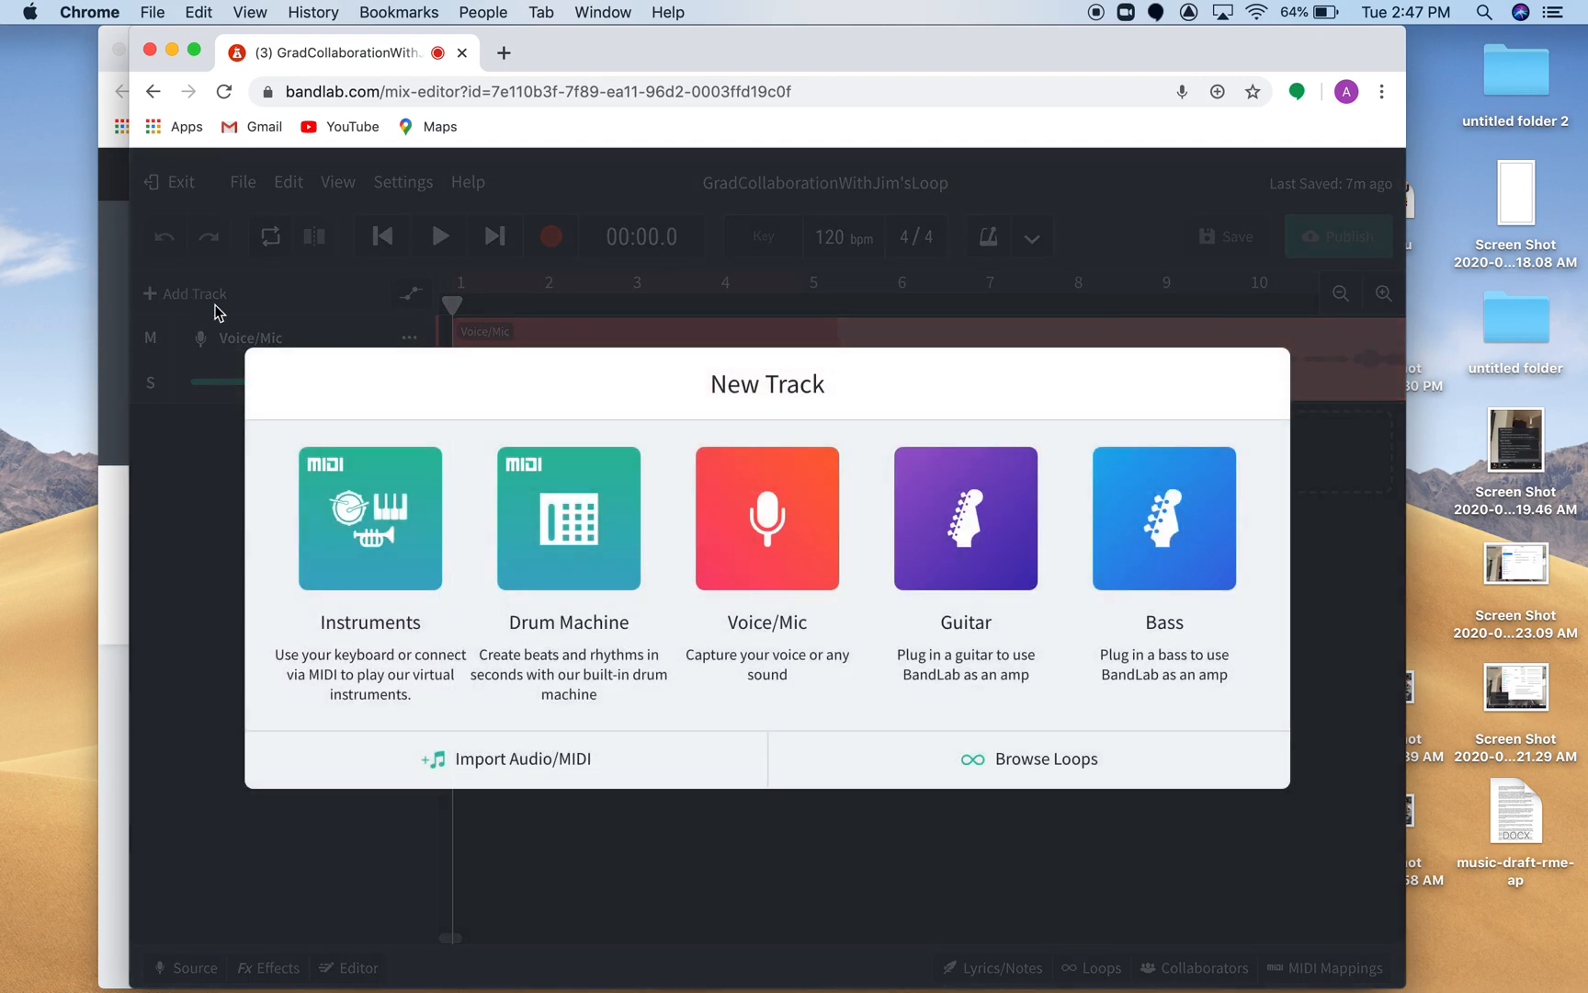
{"action": "left_click", "coordinate": [772, 519]}
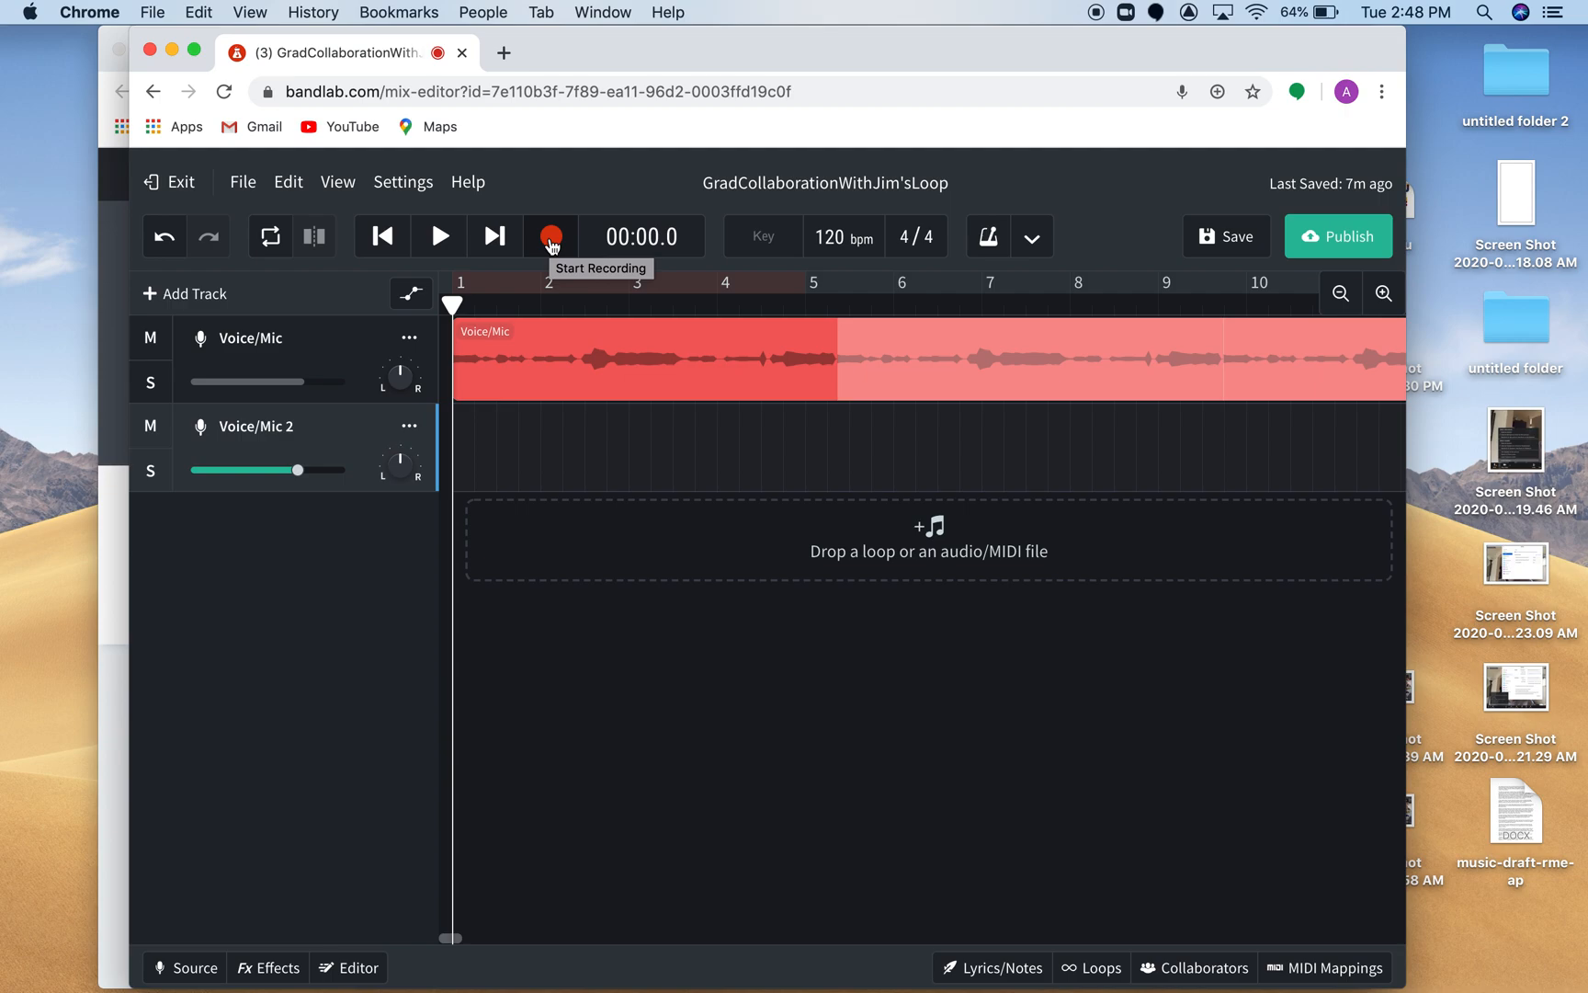
{"action": "left_click", "coordinate": [552, 239]}
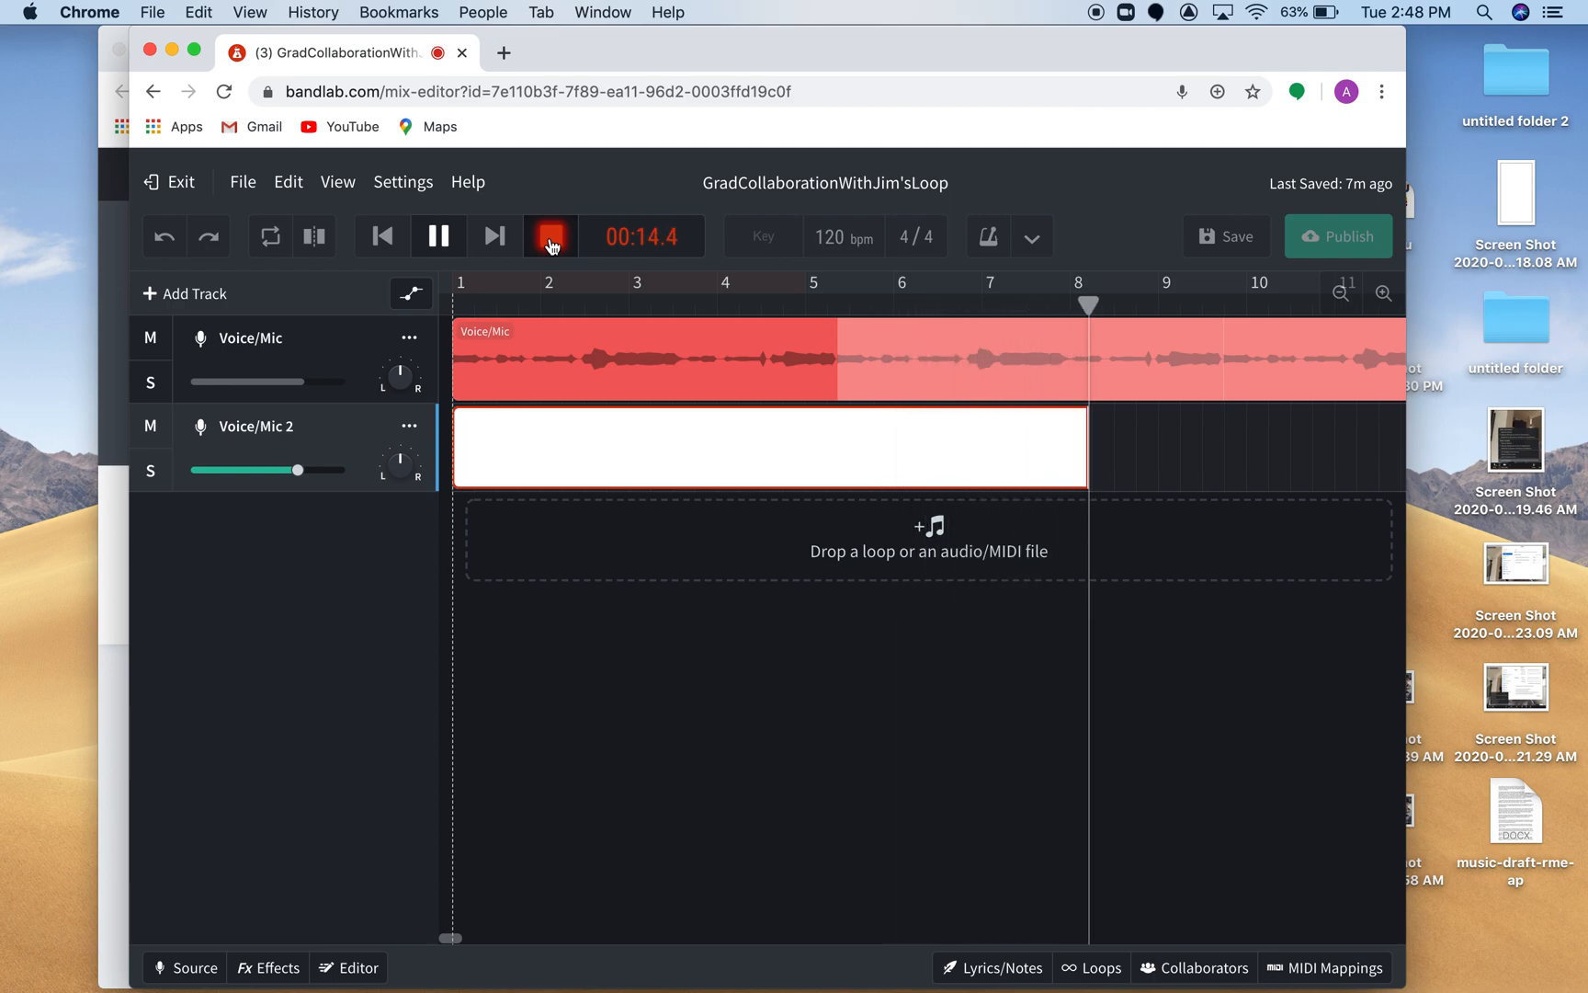
{"action": "left_click", "coordinate": [551, 241]}
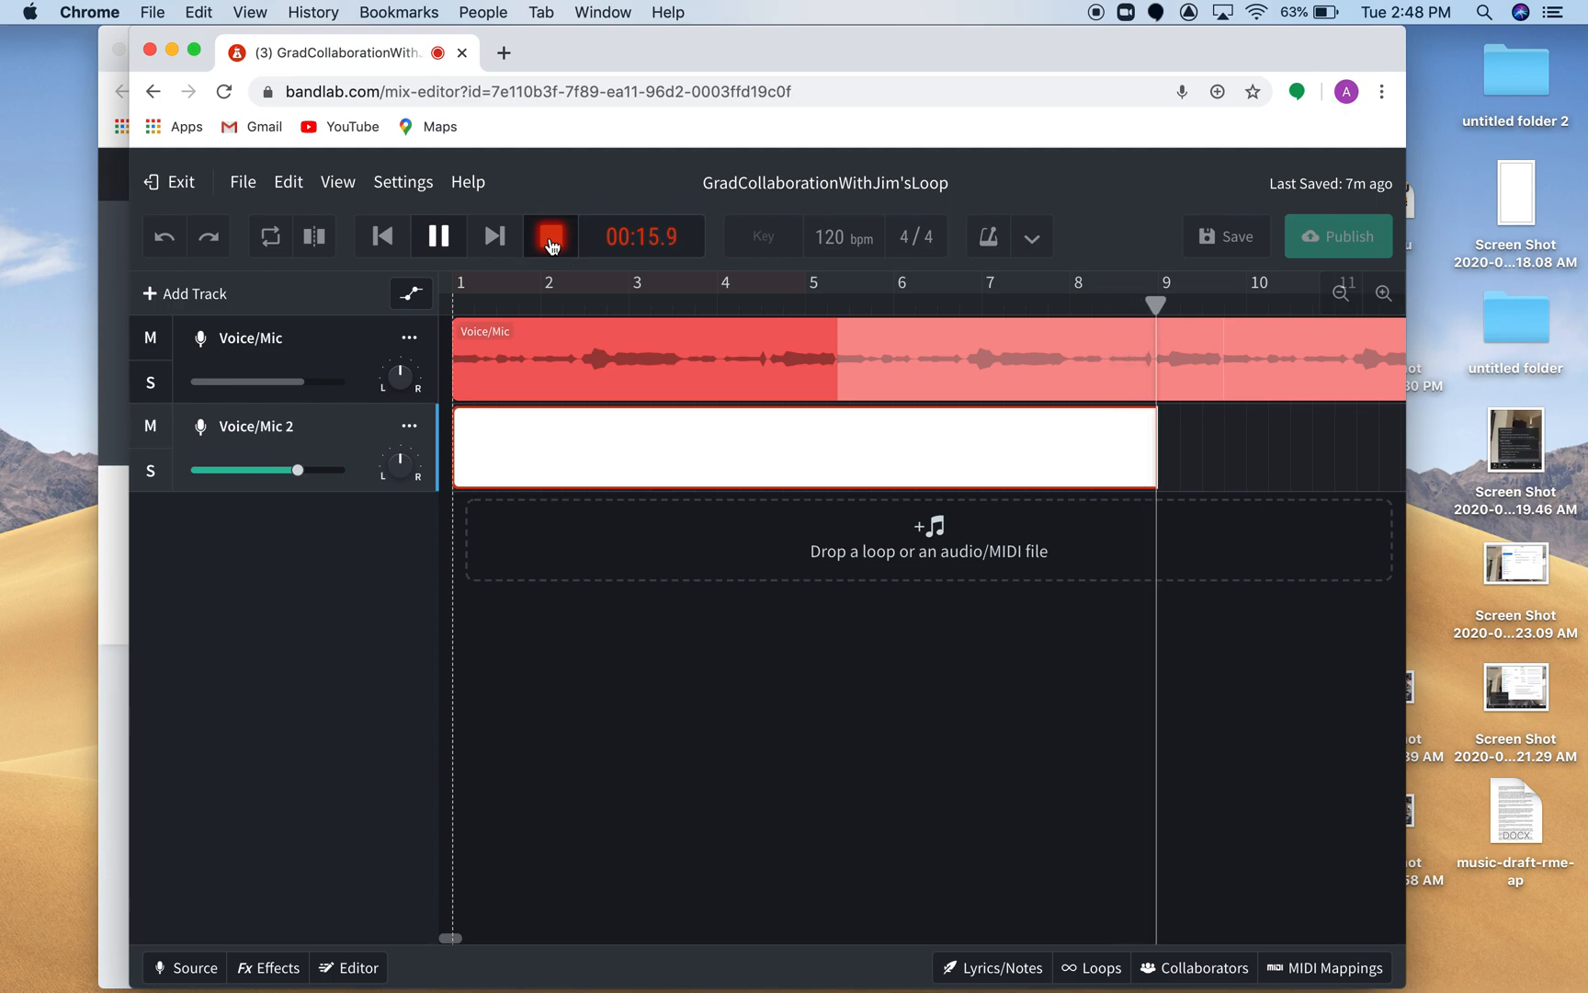
Play back both tracks together for about 17 seconds to check the new recording.
{"action": "left_click", "coordinate": [445, 239]}
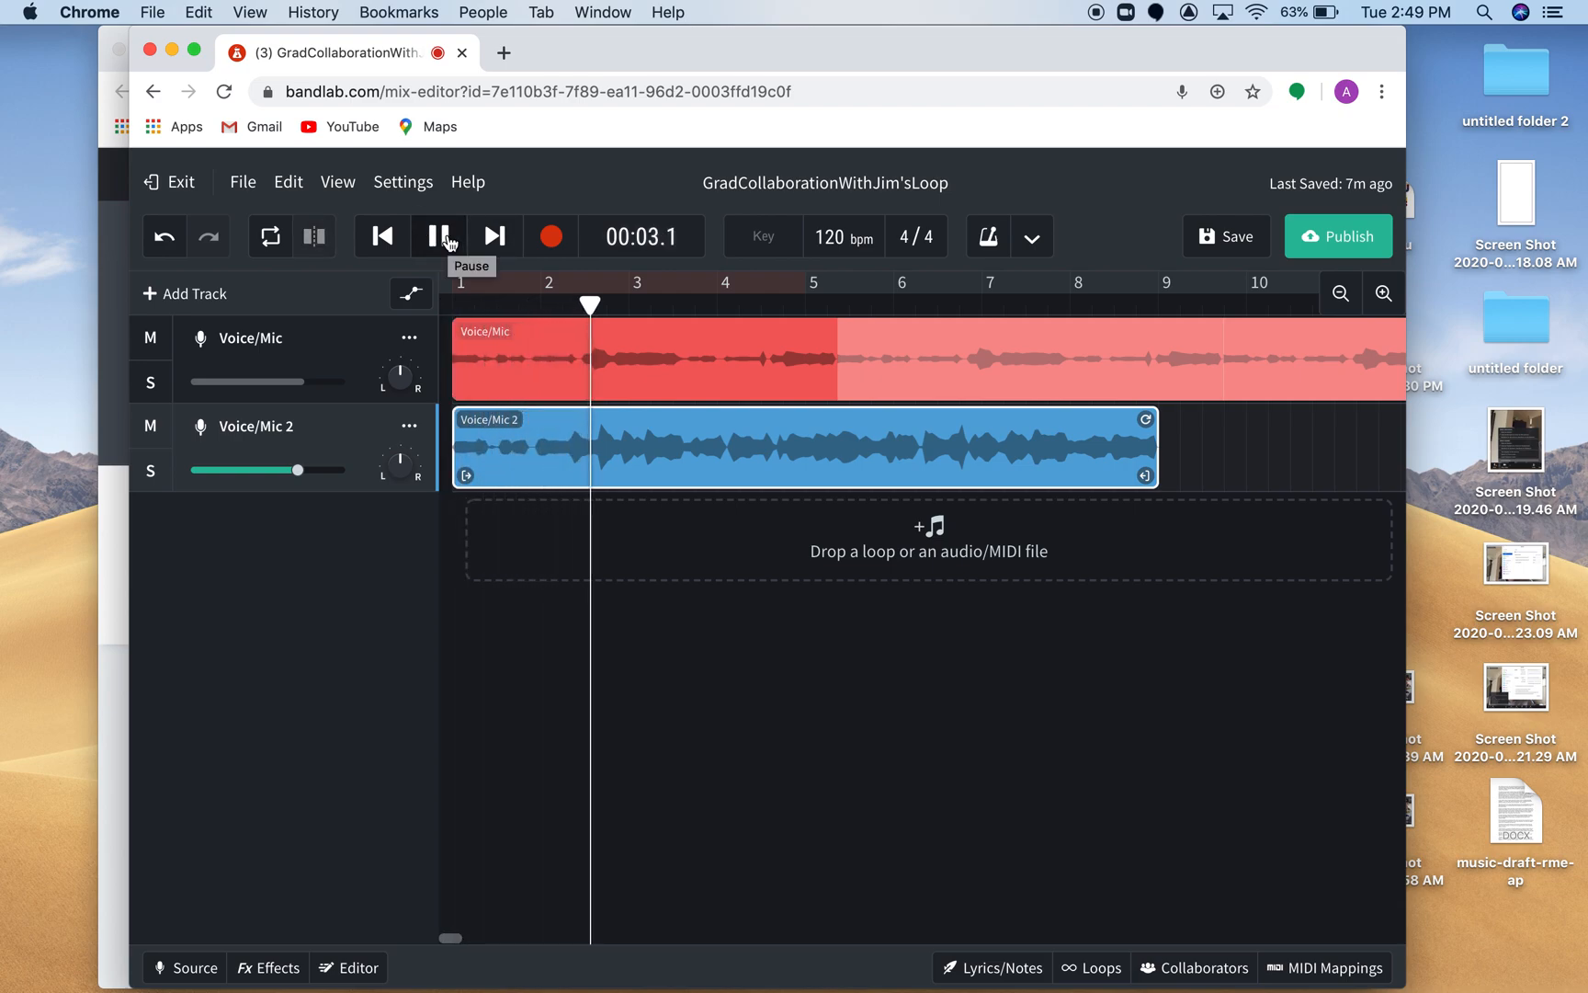
{"action": "key", "text": "XF86AudioRaiseVolume"}
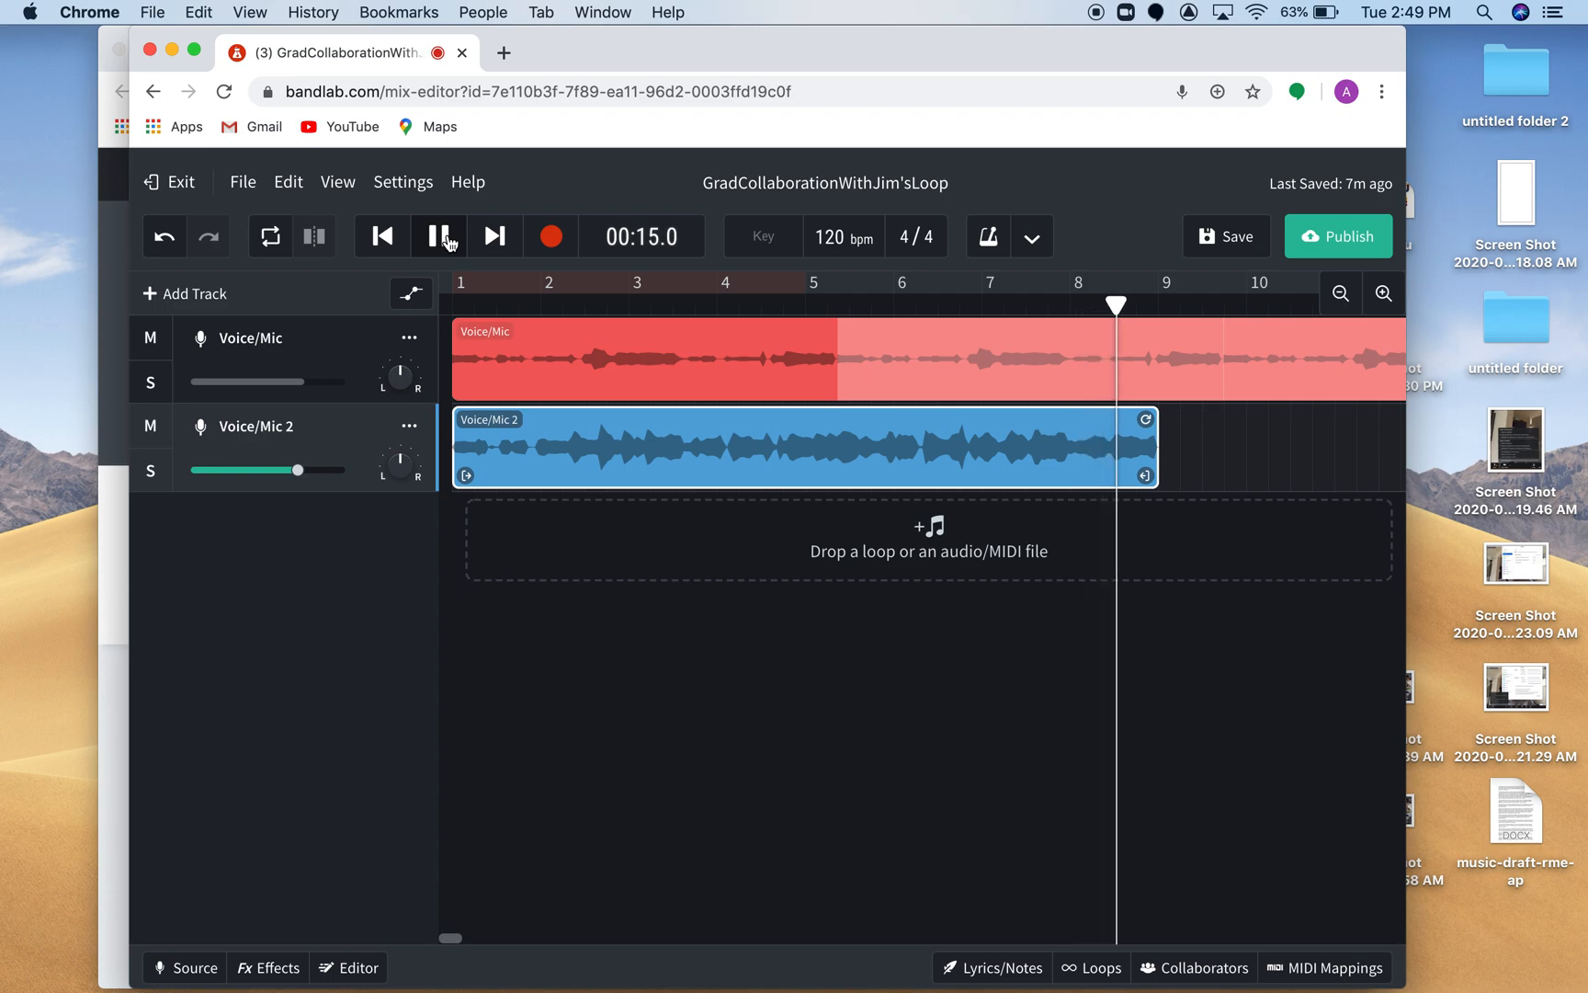
{"action": "left_click", "coordinate": [448, 241]}
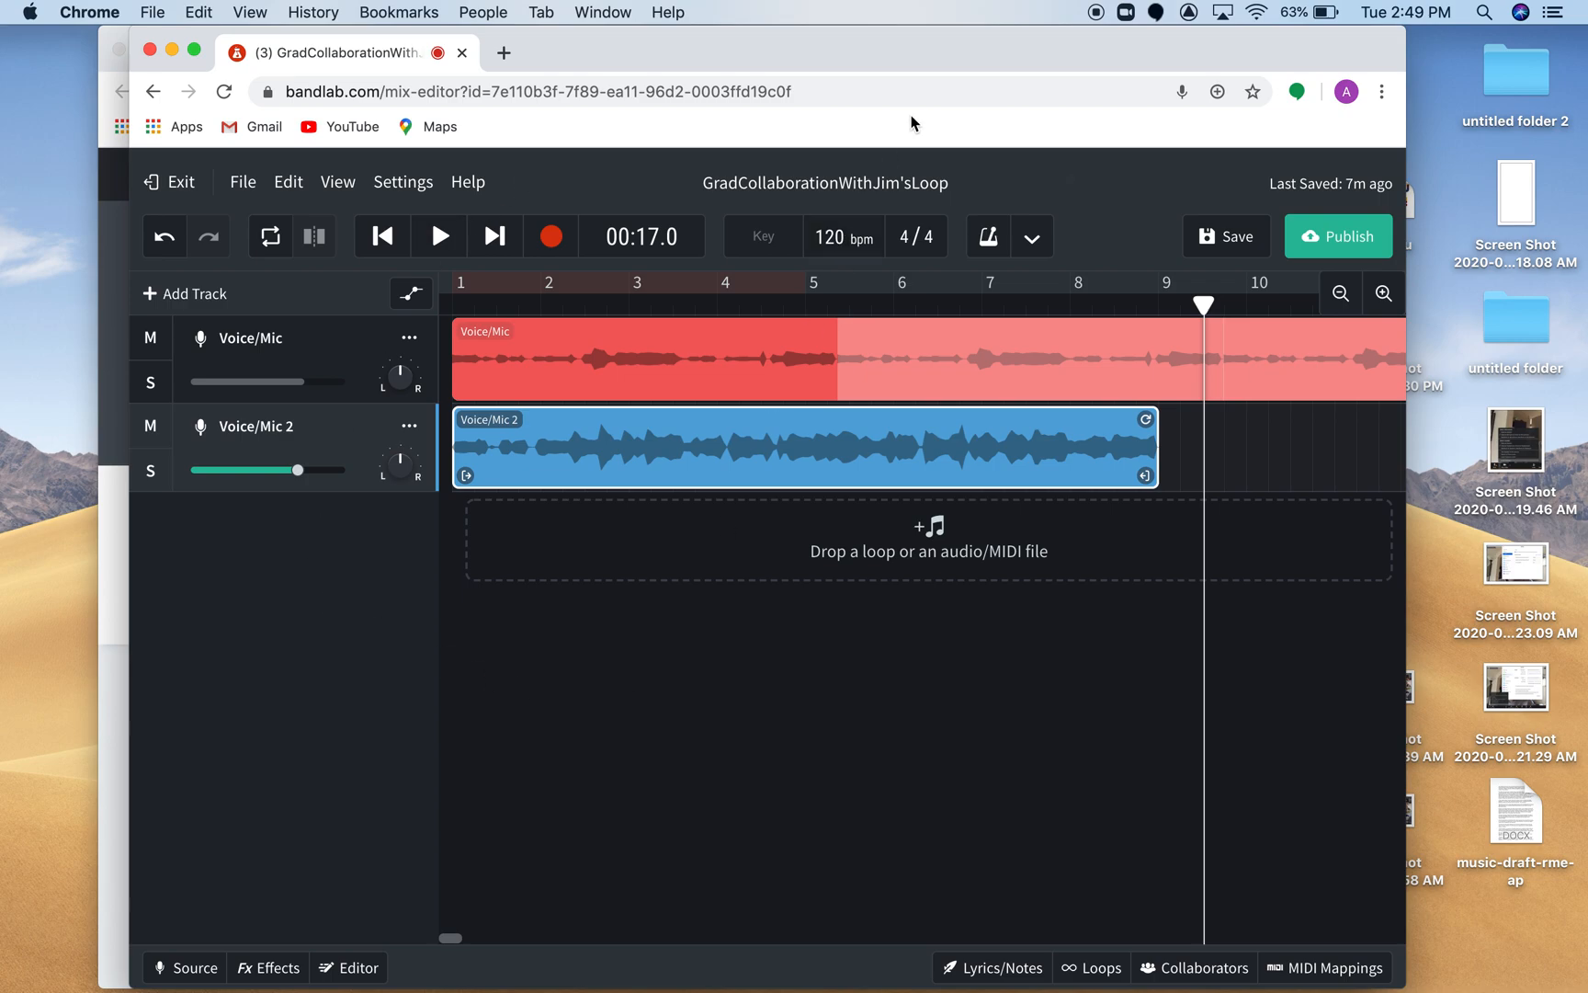
{"action": "left_click_drag", "start_coordinate": [929, 51], "coordinate": [910, 46]}
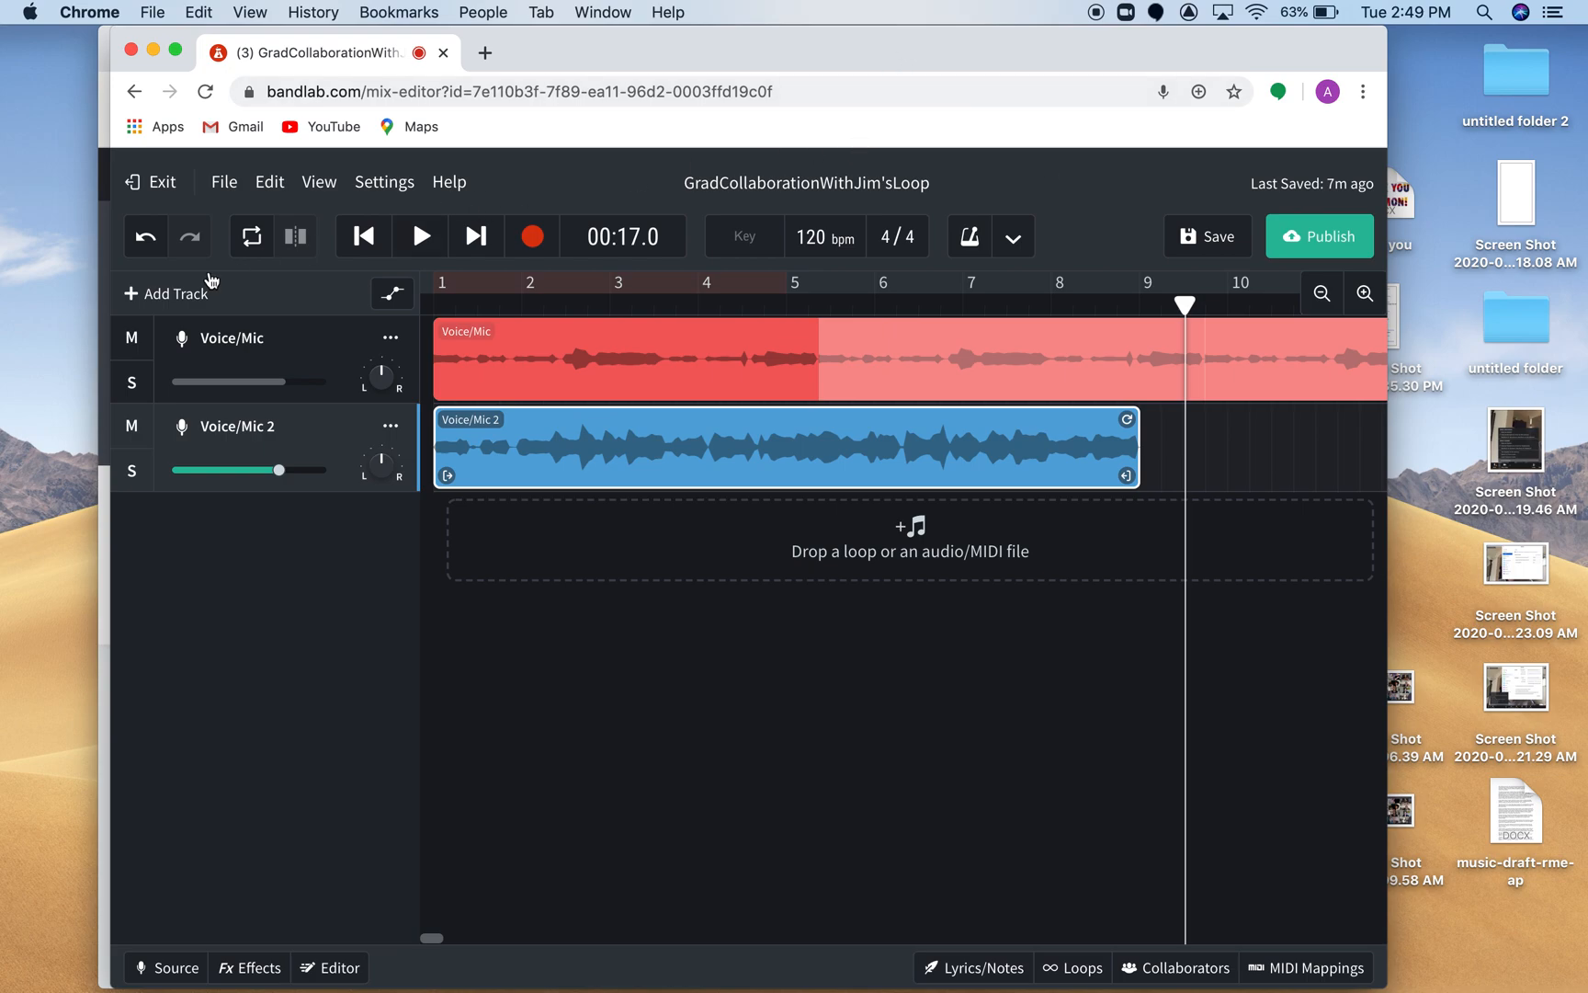
Add a third Voice/Mic track to the project.
{"action": "left_click", "coordinate": [133, 295]}
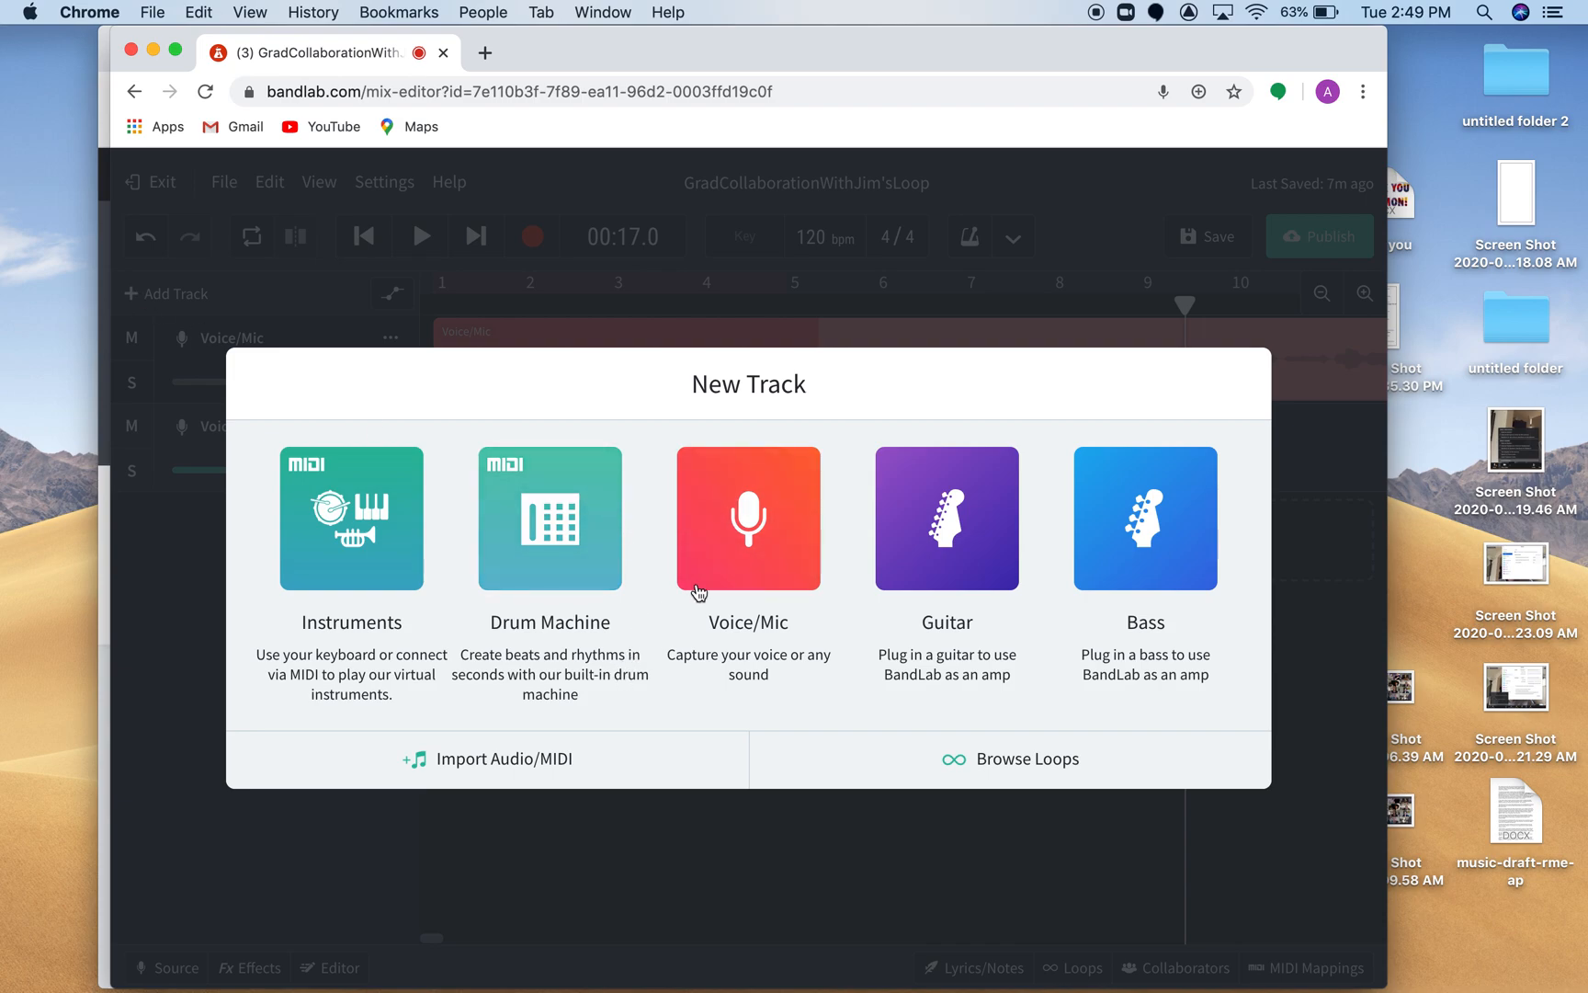
{"action": "left_click", "coordinate": [772, 526]}
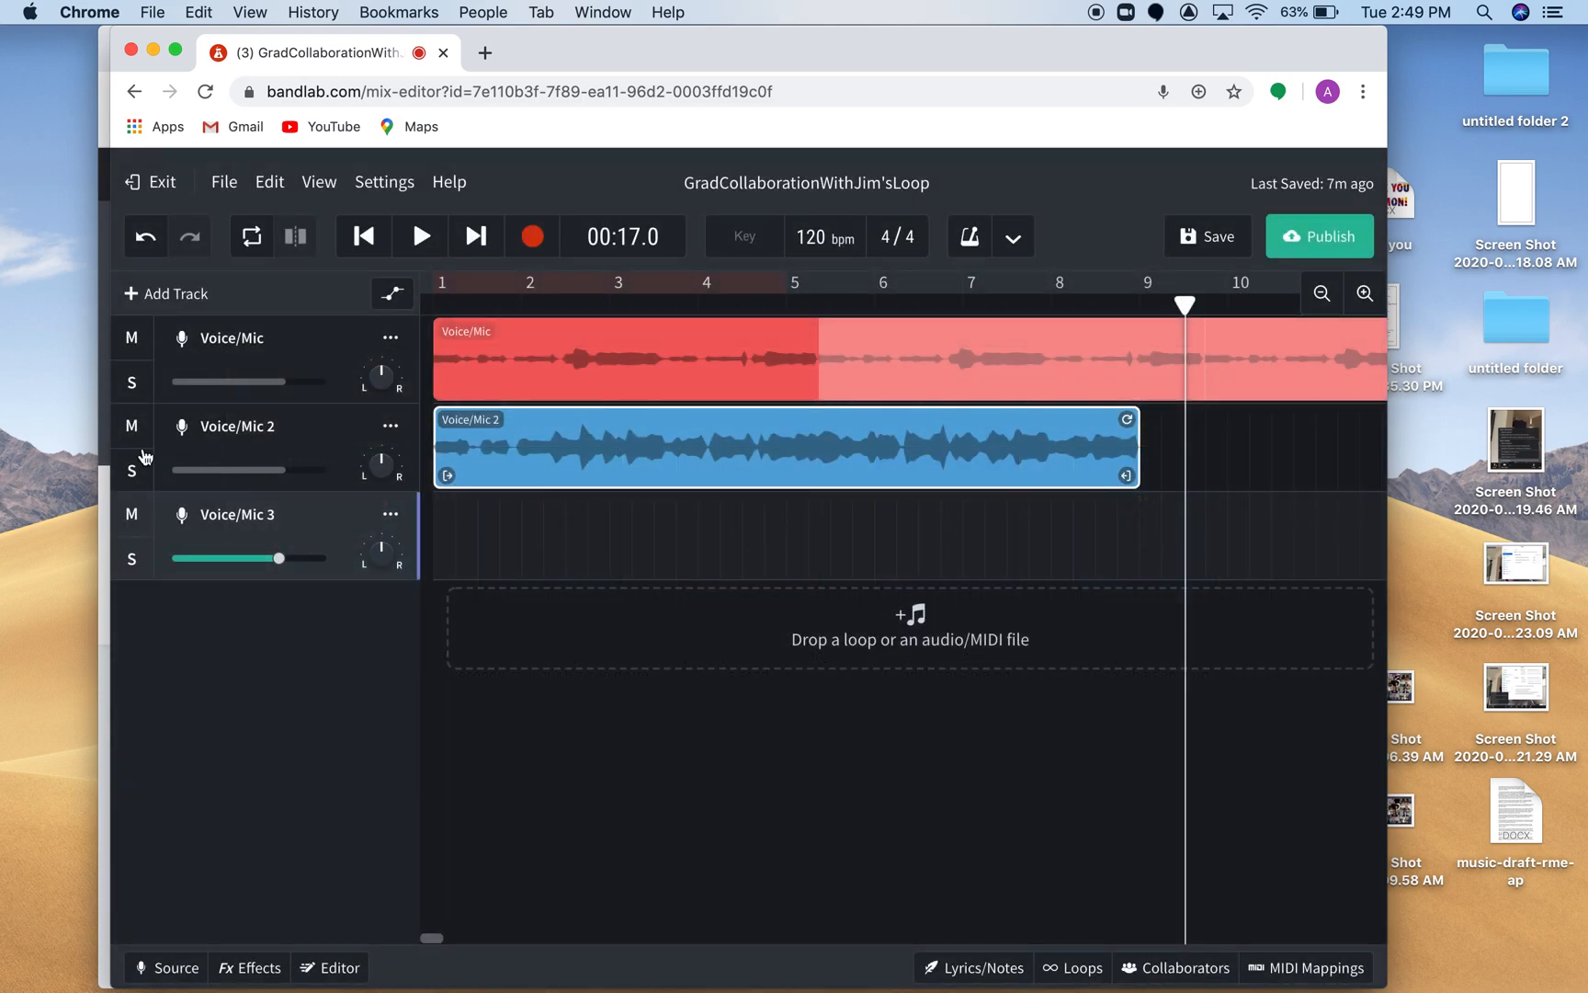
Rename the first track with the loop author's first name.
{"action": "double_click", "coordinate": [257, 340]}
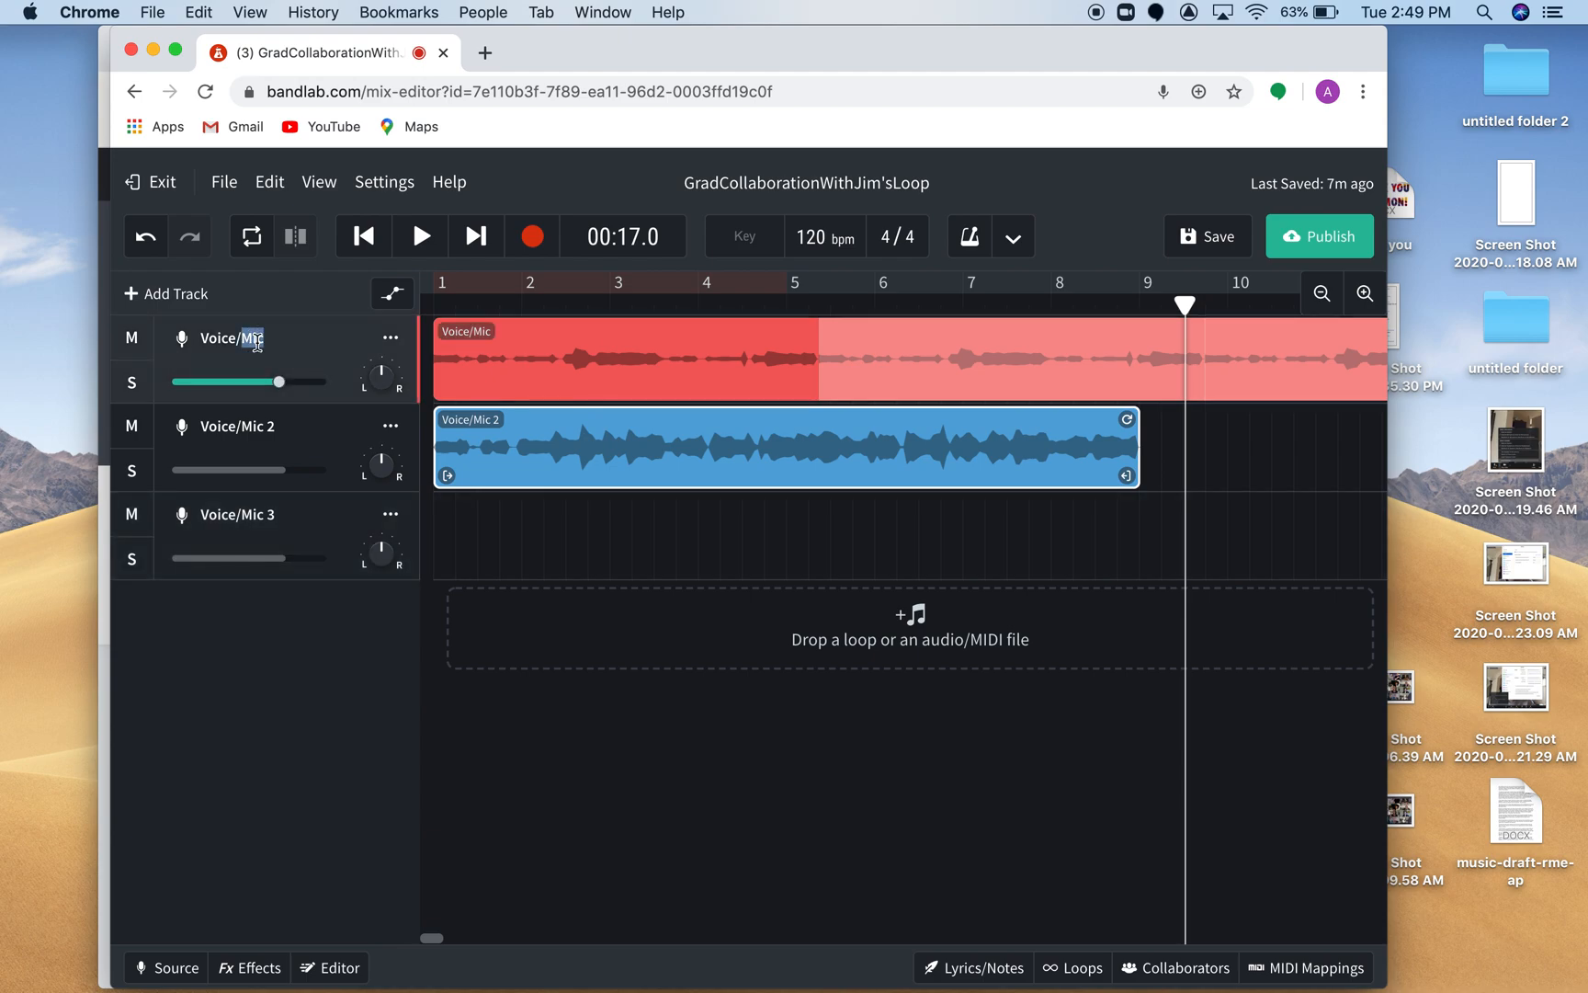
{"action": "key", "text": "BackSpace"}
{"action": "key", "text": "BackSpace"}
{"action": "key", "text": "BackSpace"}
{"action": "key", "text": "BackSpace"}
{"action": "type", "text": "Jim"}
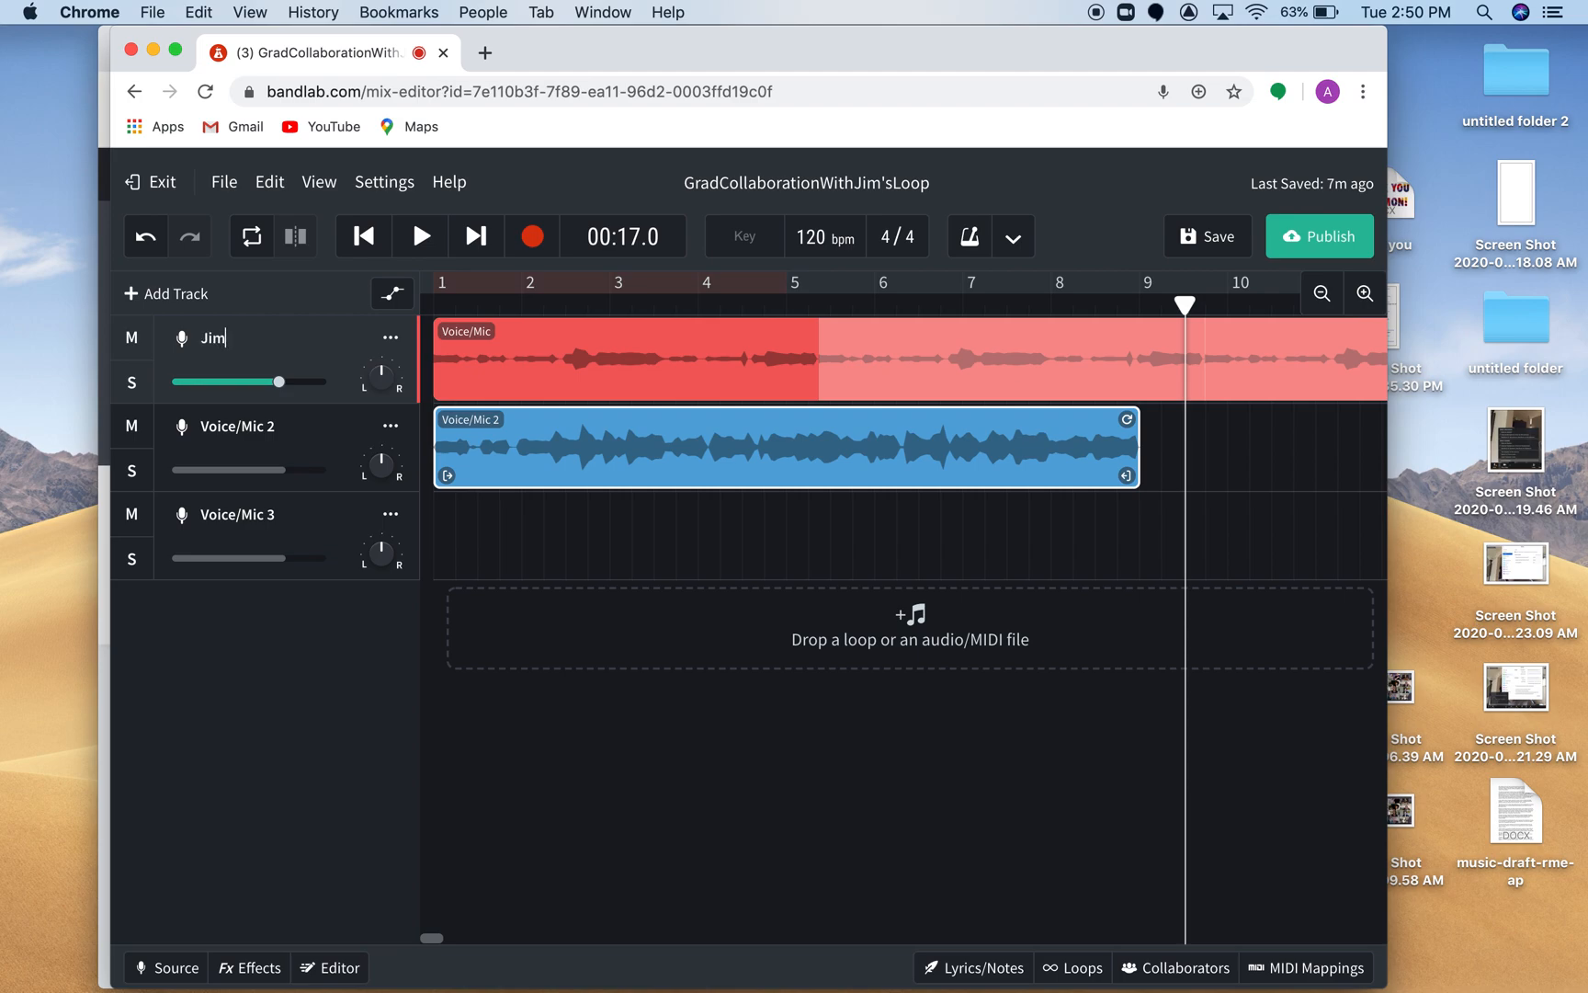
Rename the second track with the account owner's first name followed by 1.
{"action": "left_click", "coordinate": [235, 428]}
{"action": "left_click", "coordinate": [276, 428]}
{"action": "key", "text": "BackSpace"}
{"action": "key", "text": "BackSpace"}
{"action": "key", "text": "BackSpace"}
{"action": "key", "text": "BackSpace"}
{"action": "key", "text": "BackSpace"}
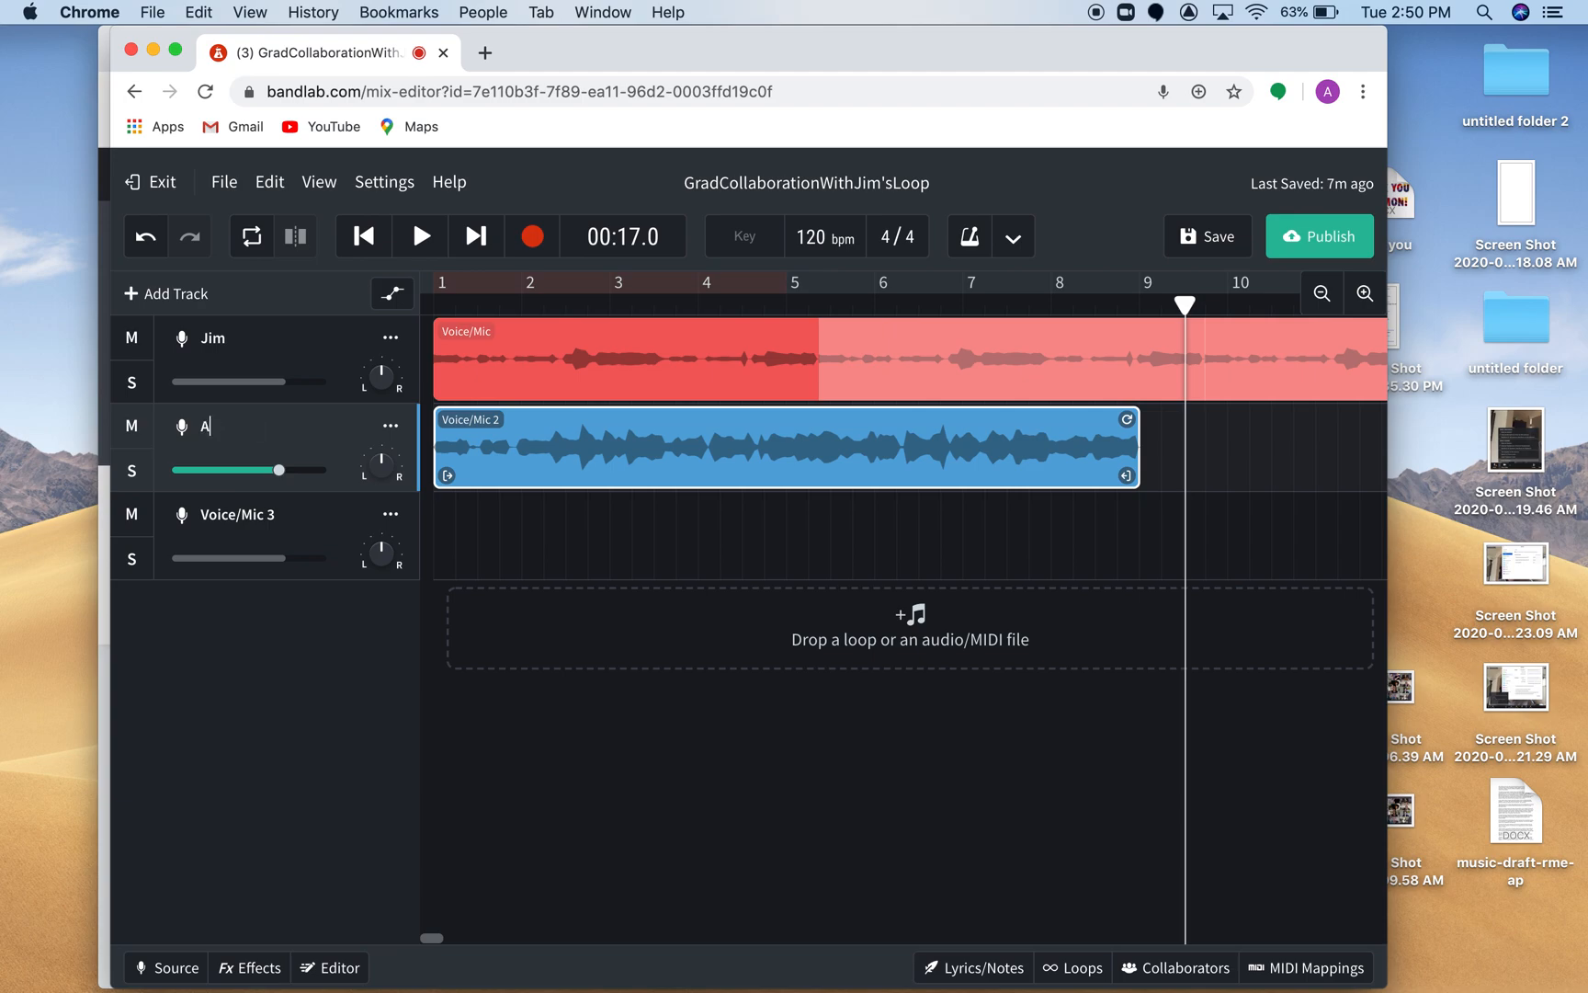
{"action": "type", "text": "Alina1"}
{"action": "key", "text": "Return"}
Rename the third track with the account owner's first name followed by 2.
{"action": "double_click", "coordinate": [256, 514]}
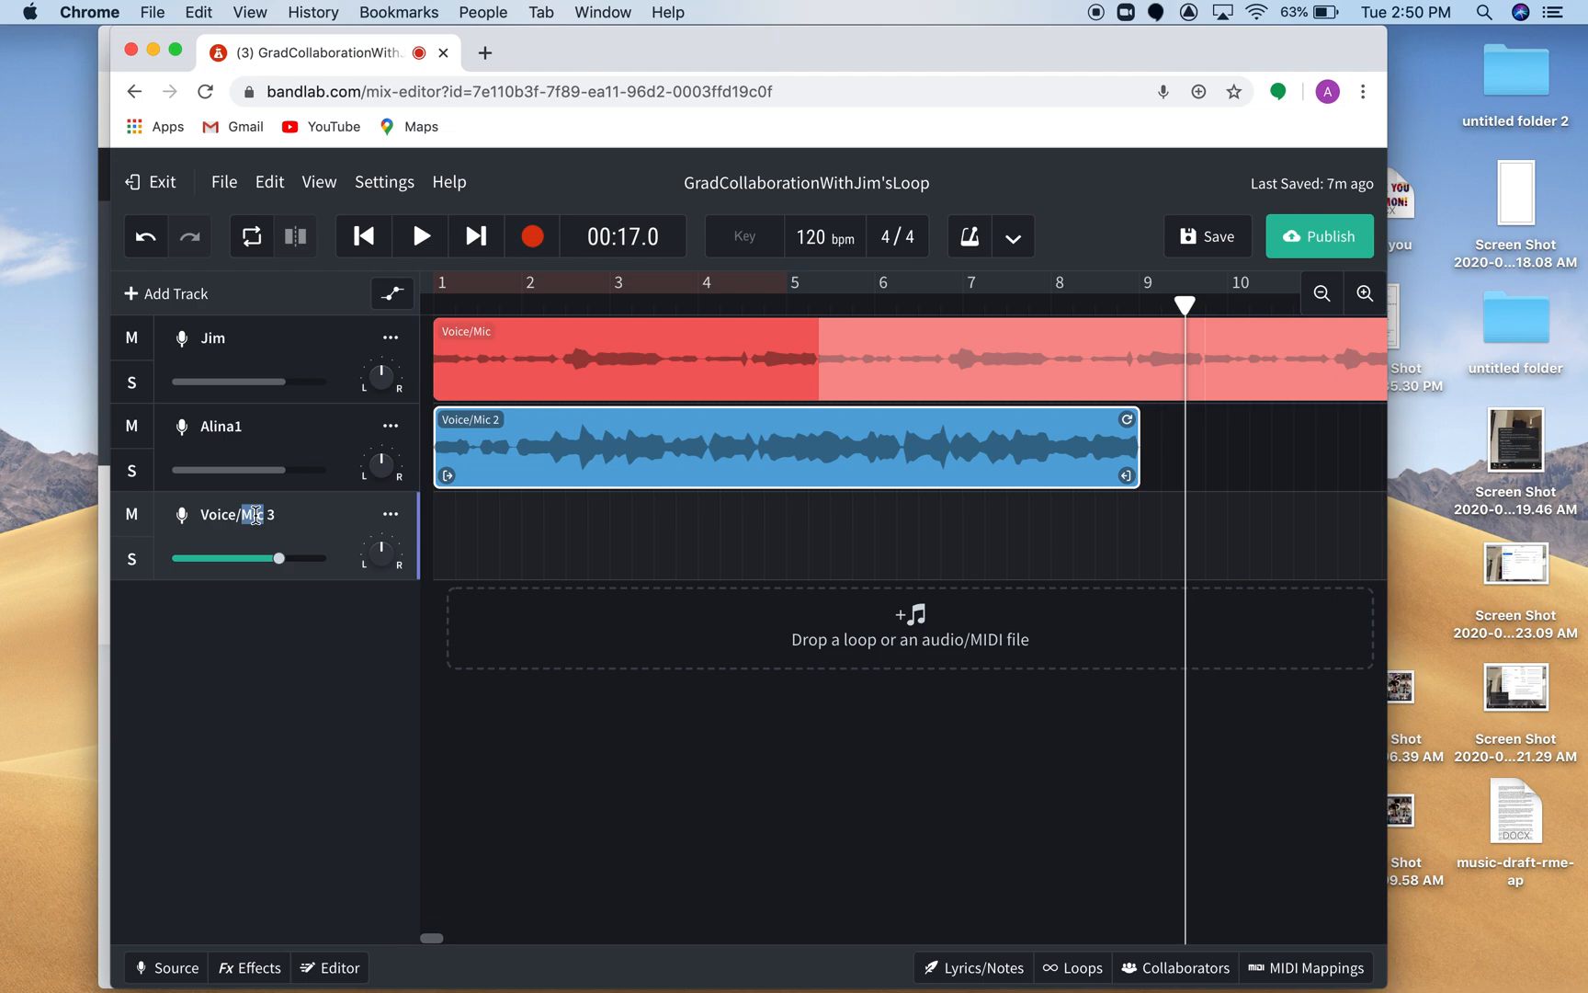
{"action": "key", "text": "BackSpace"}
{"action": "key", "text": "BackSpace"}
{"action": "key", "text": "BackSpace"}
{"action": "key", "text": "BackSpace"}
{"action": "type", "text": "Alina2"}
{"action": "left_click", "coordinate": [289, 607]}
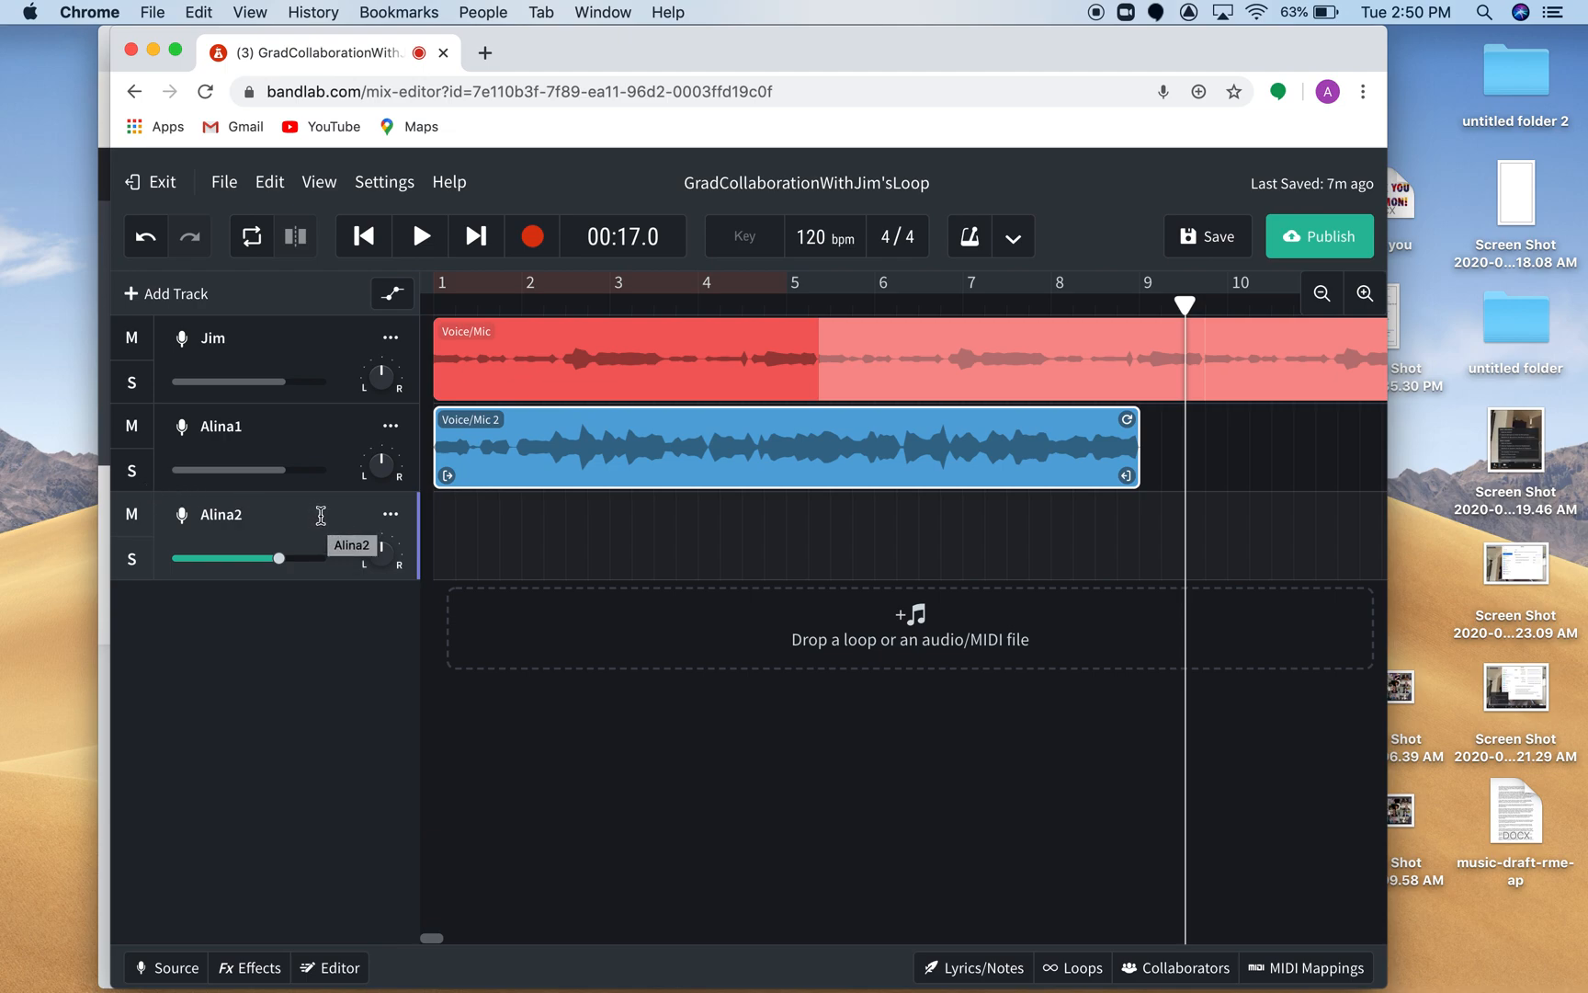
Mute the second track and record a take about 16 seconds long on the third track from the project start.
{"action": "left_click", "coordinate": [131, 428]}
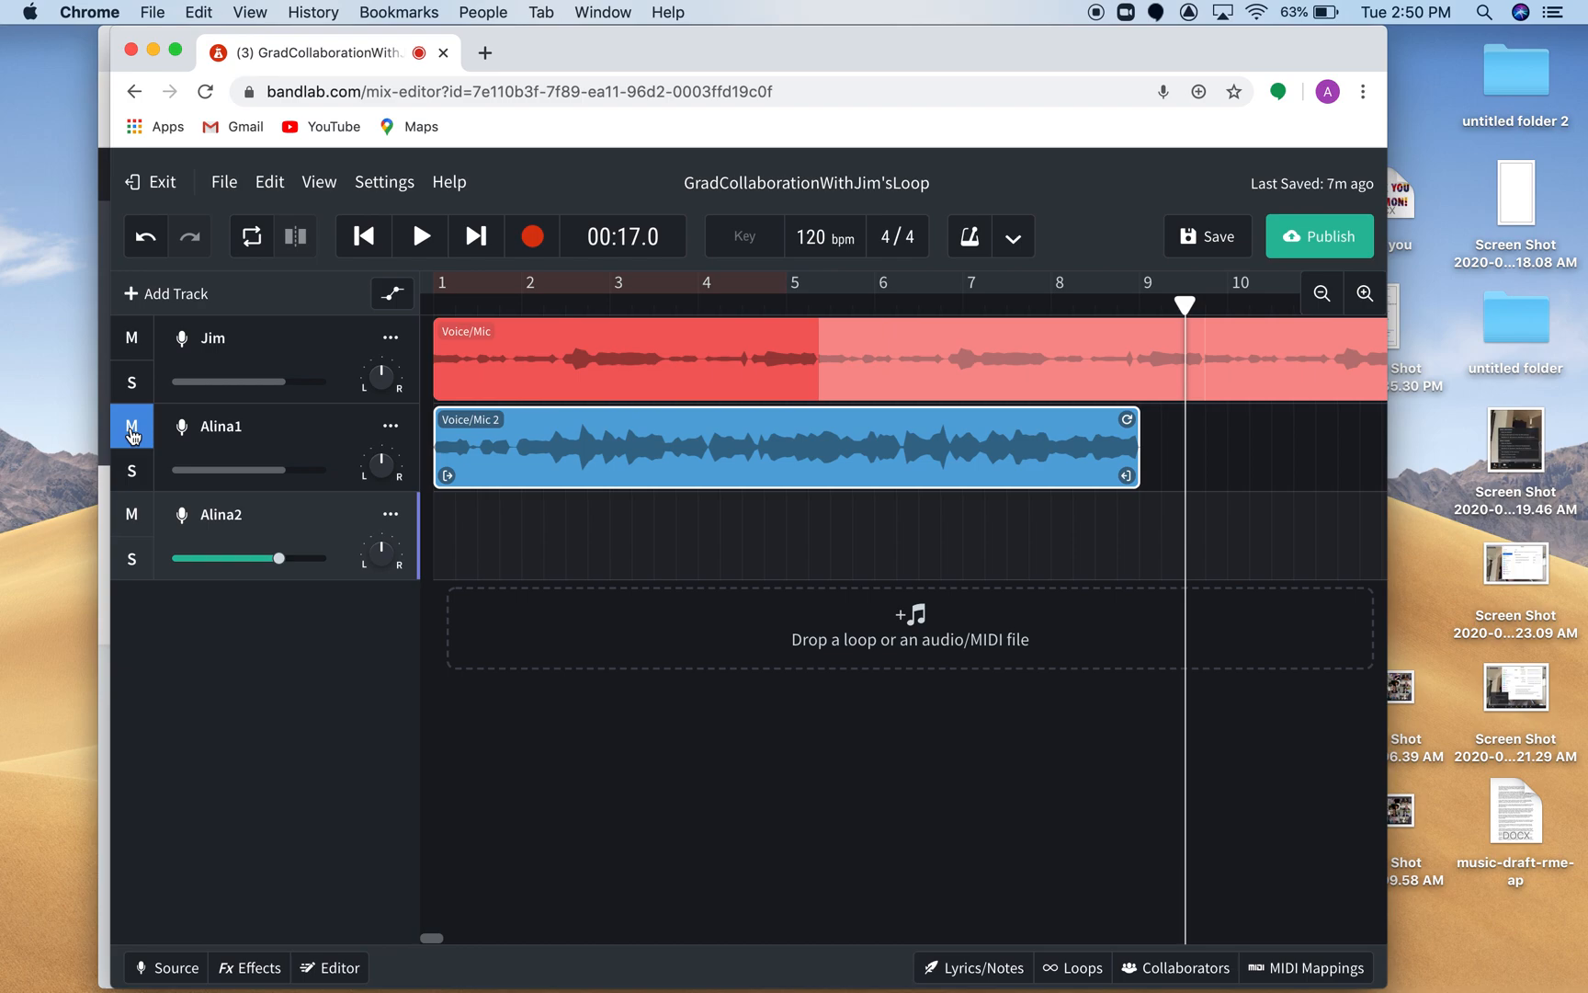
{"action": "left_click", "coordinate": [368, 240]}
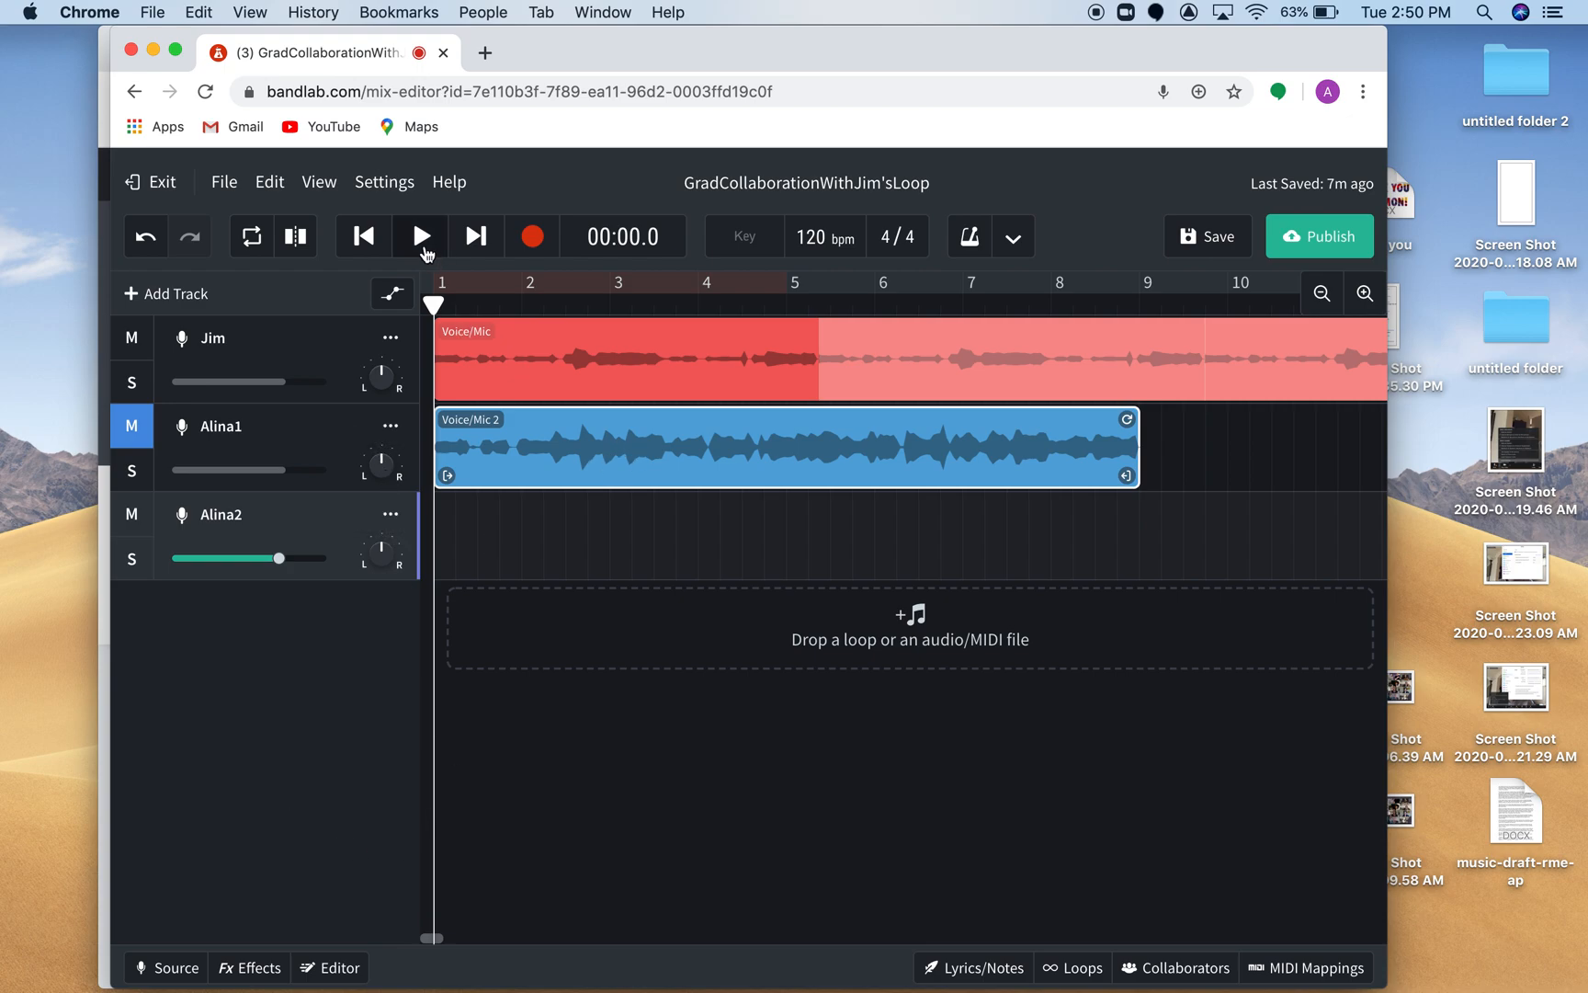
{"action": "left_click", "coordinate": [532, 238]}
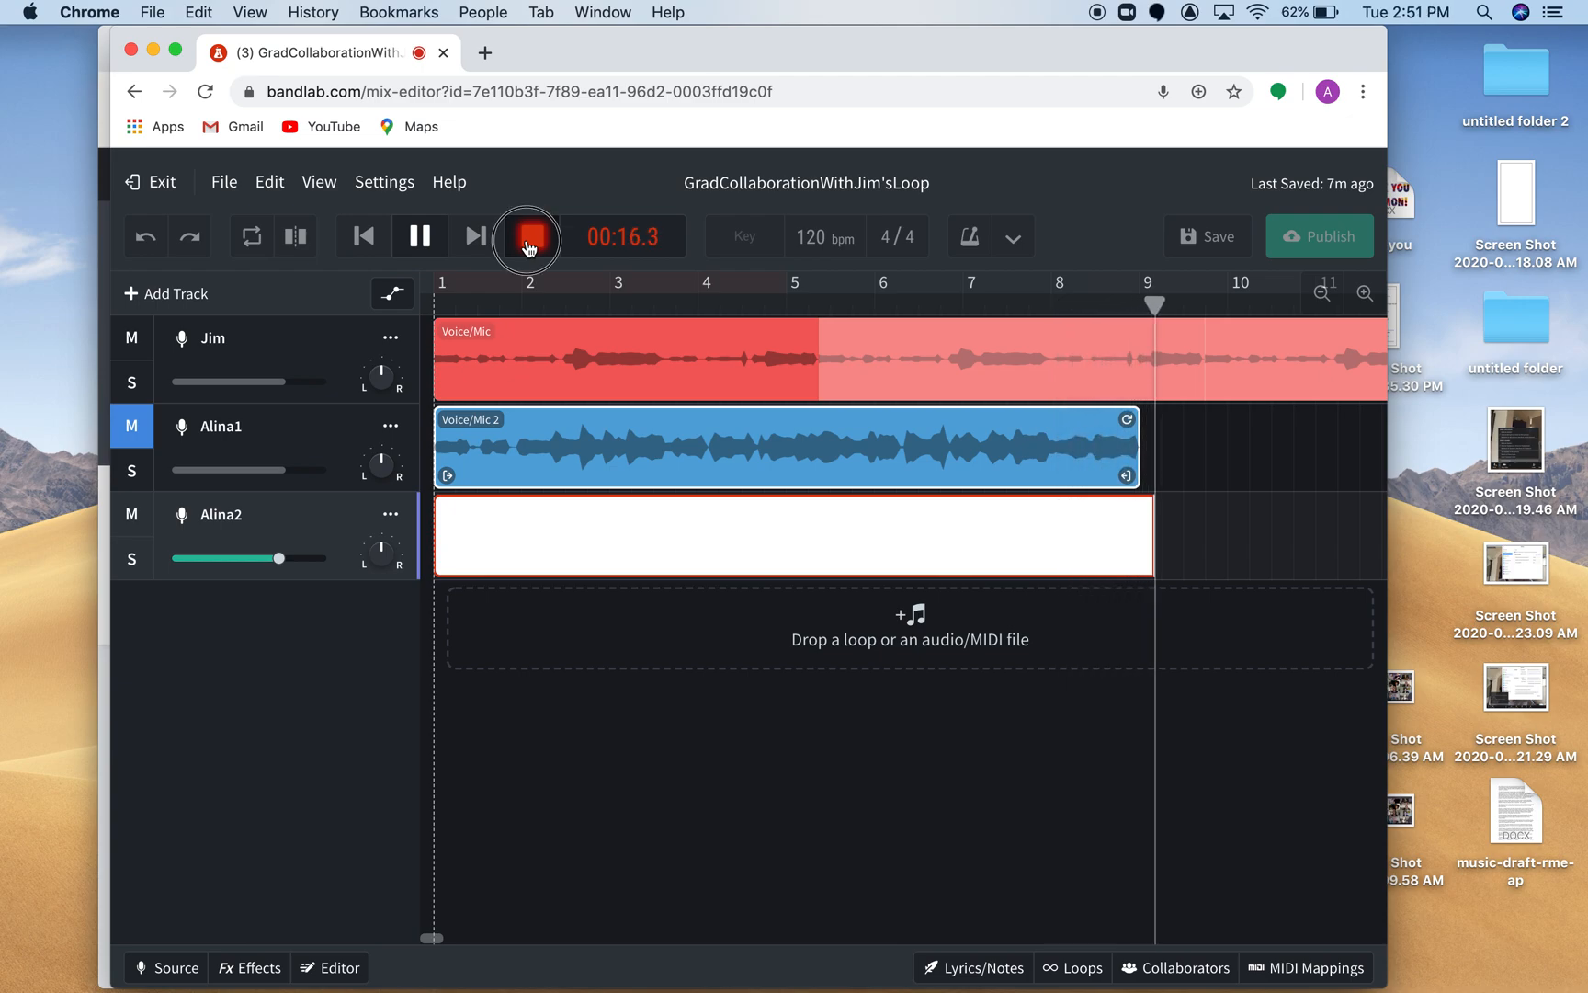
{"action": "left_click", "coordinate": [529, 245]}
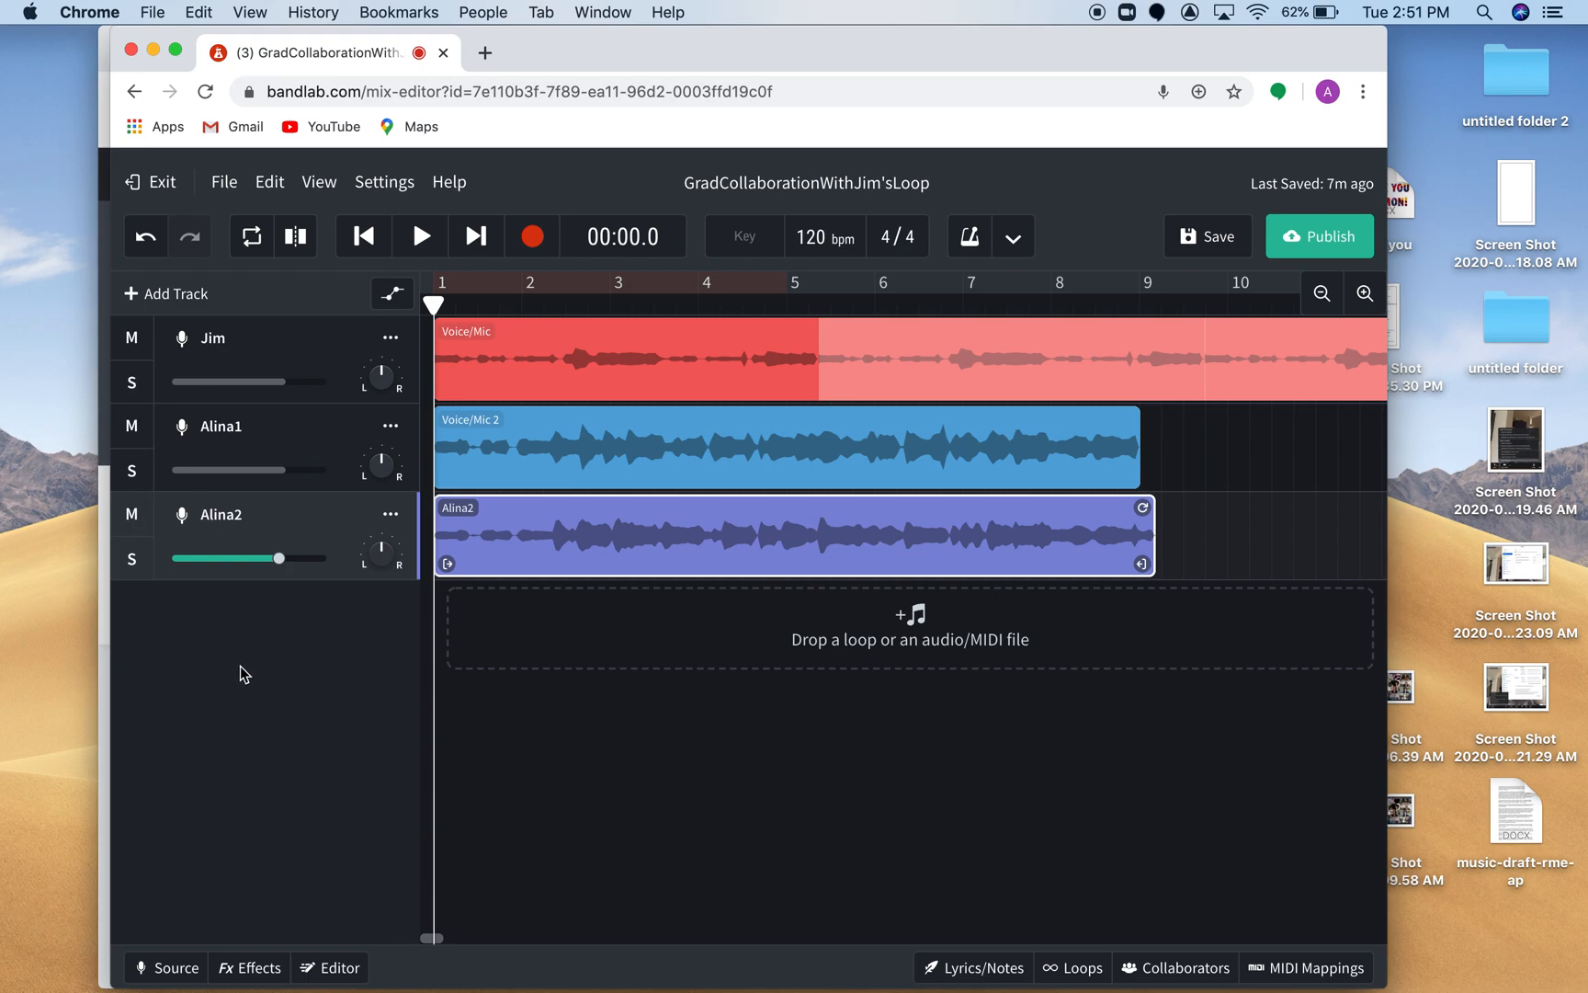
Toggle solo on and off for the third track and delete that track.
{"action": "left_click", "coordinate": [130, 562]}
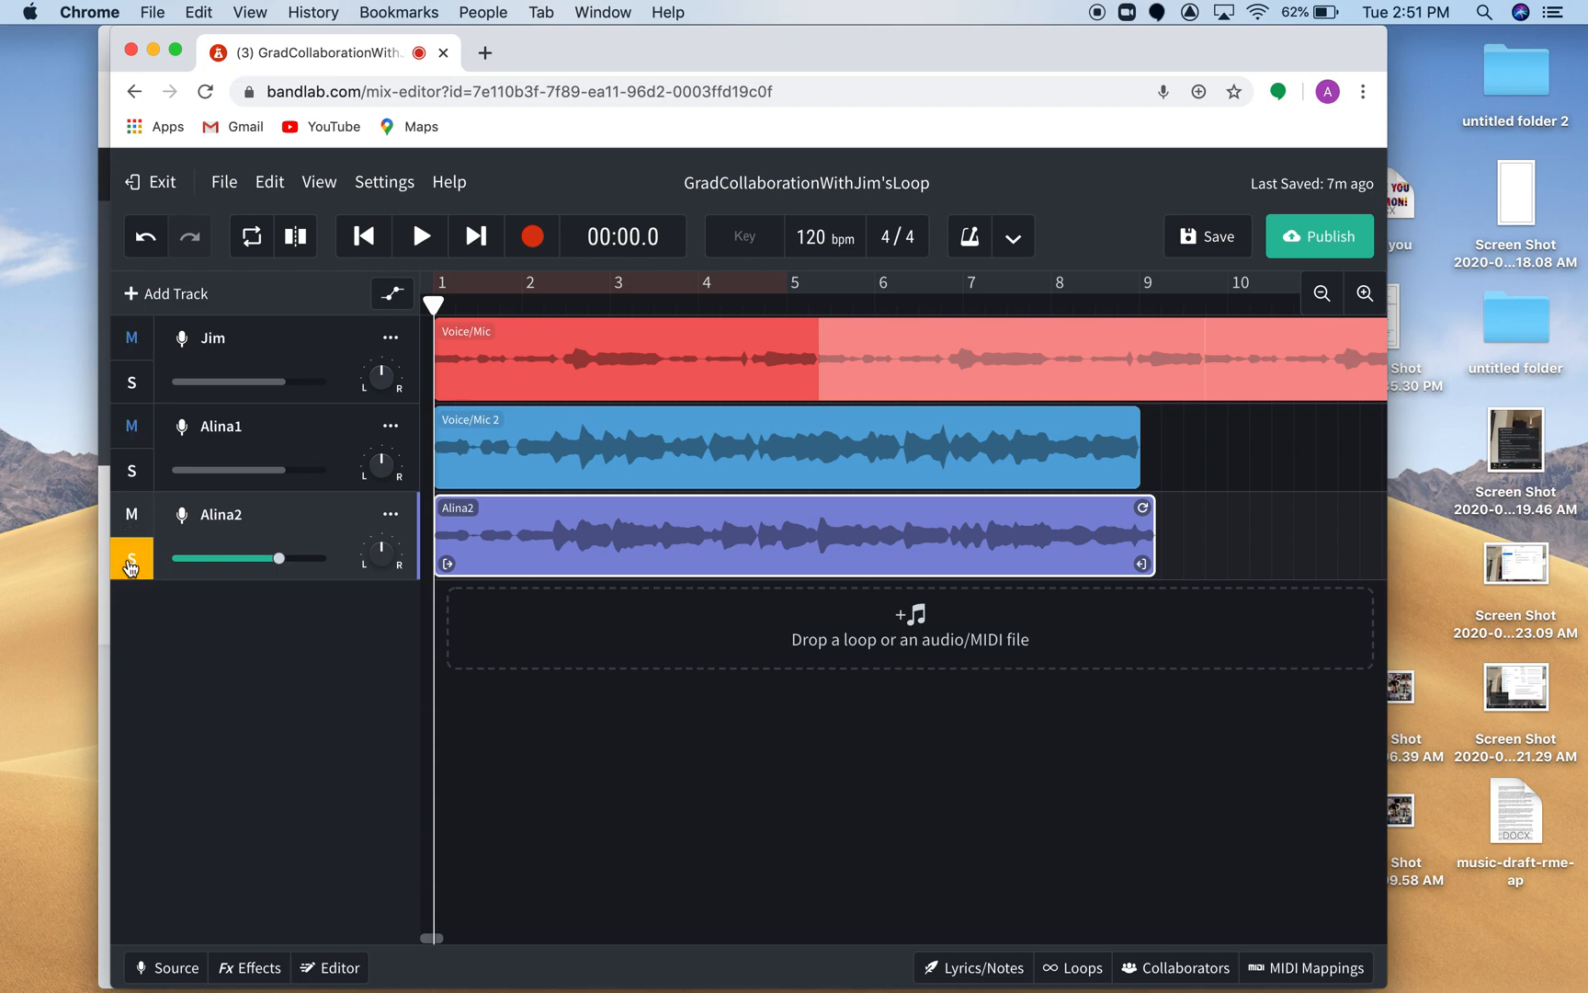
{"action": "left_click", "coordinate": [130, 564]}
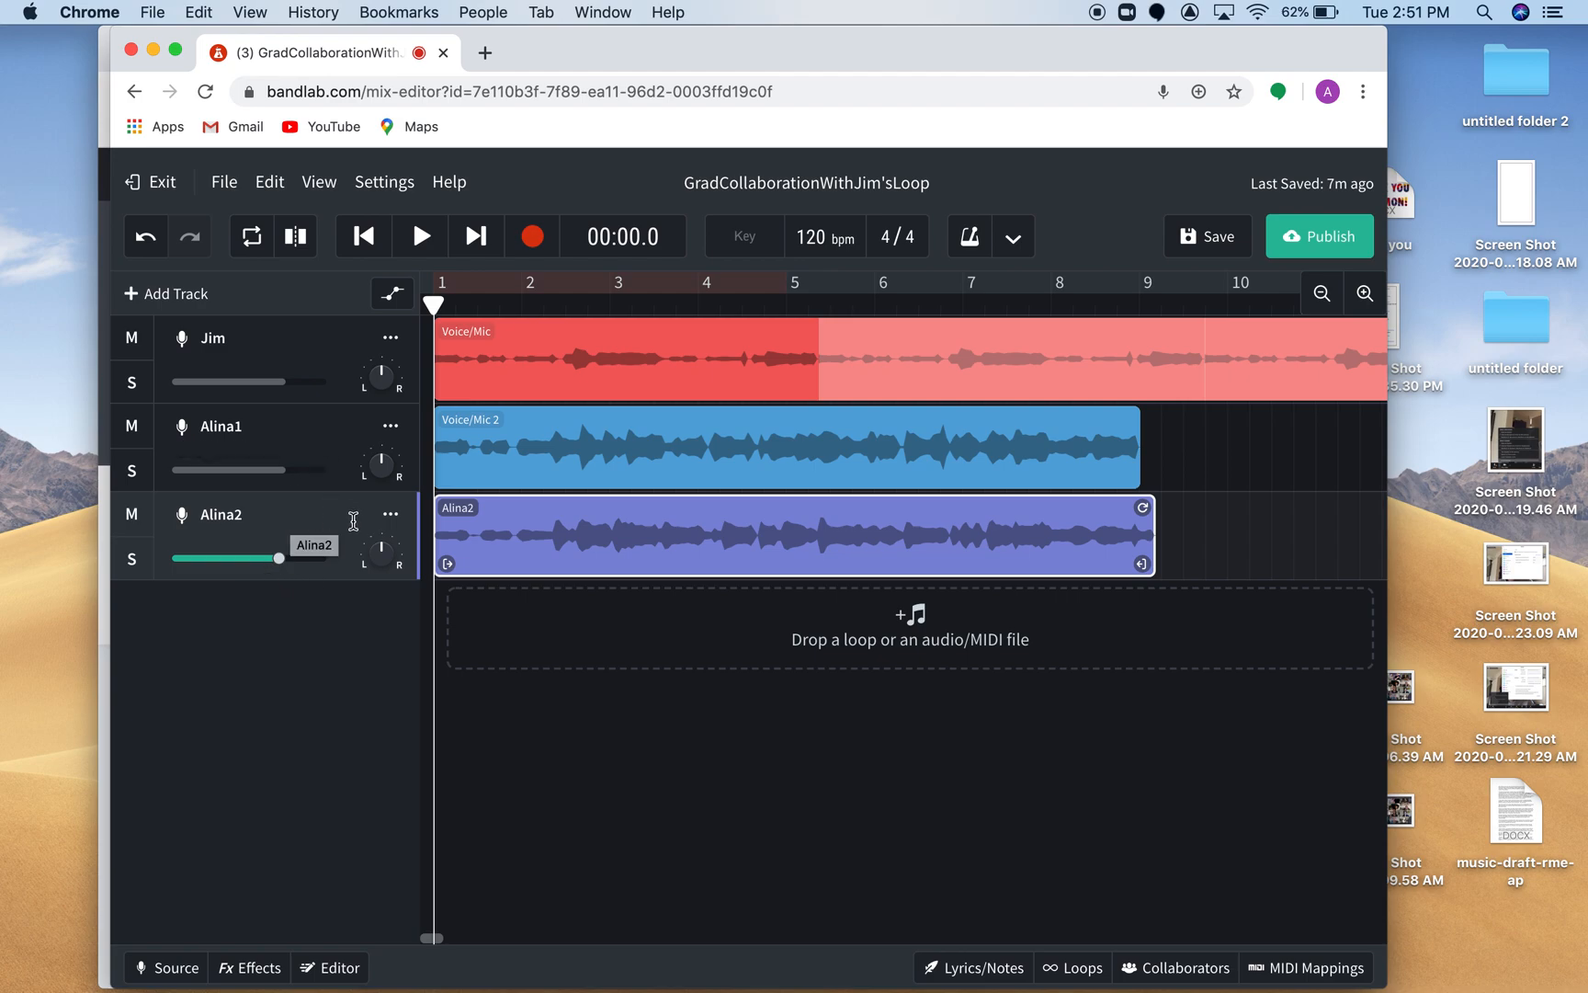
{"action": "left_click", "coordinate": [393, 519]}
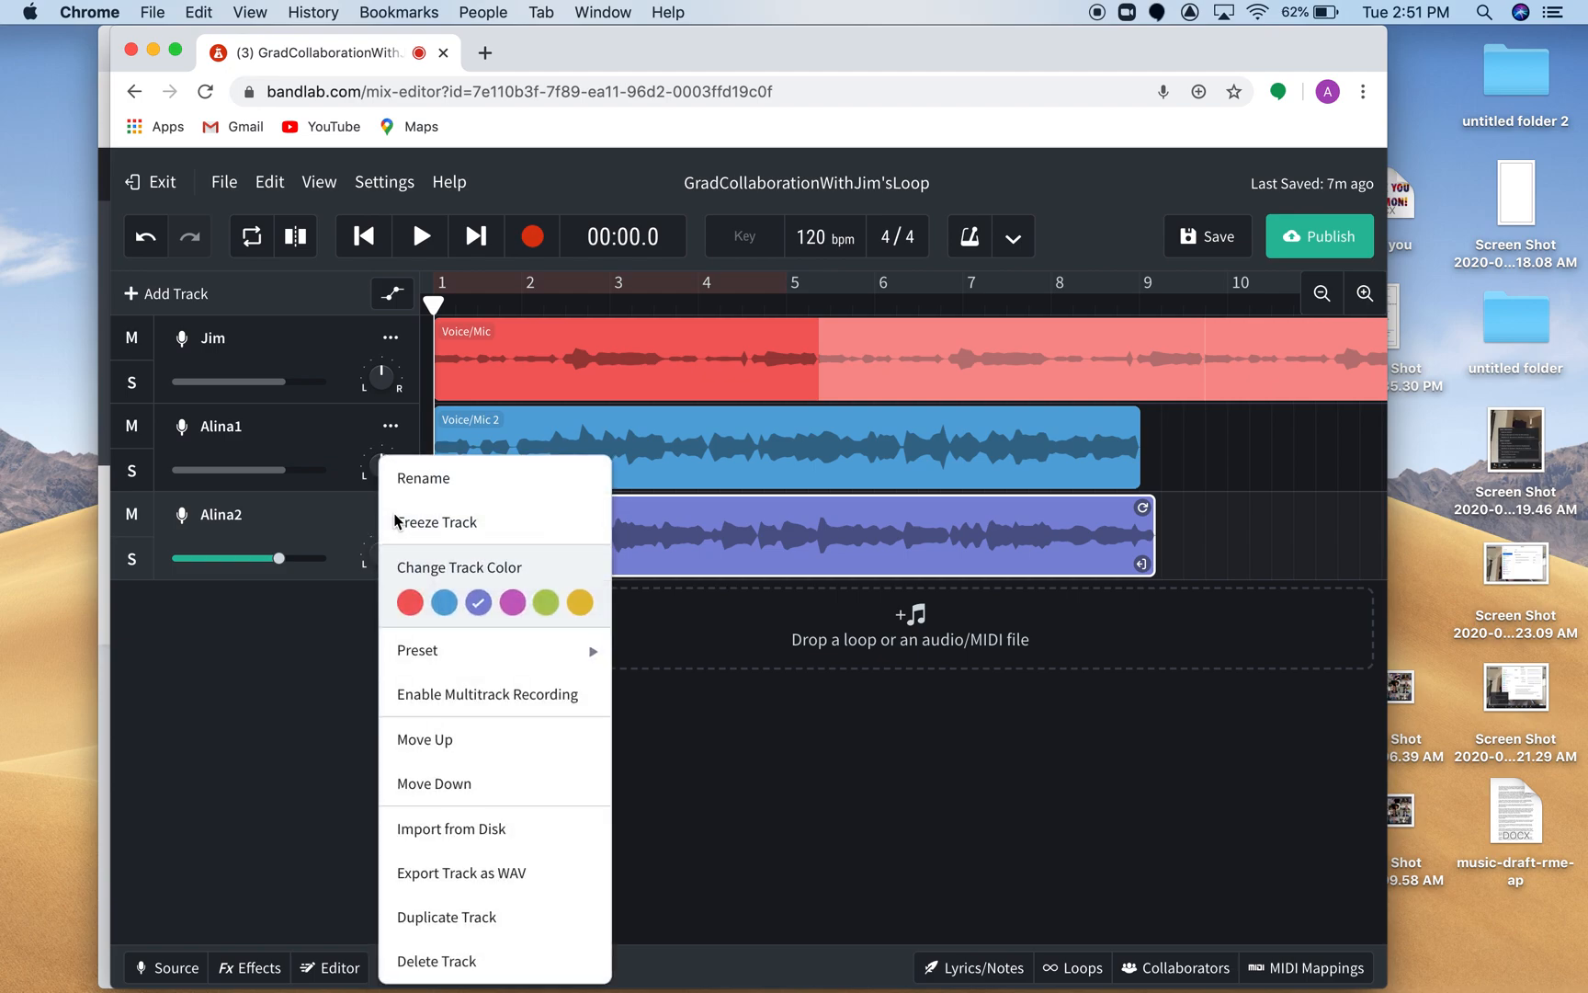
{"action": "left_click", "coordinate": [461, 961]}
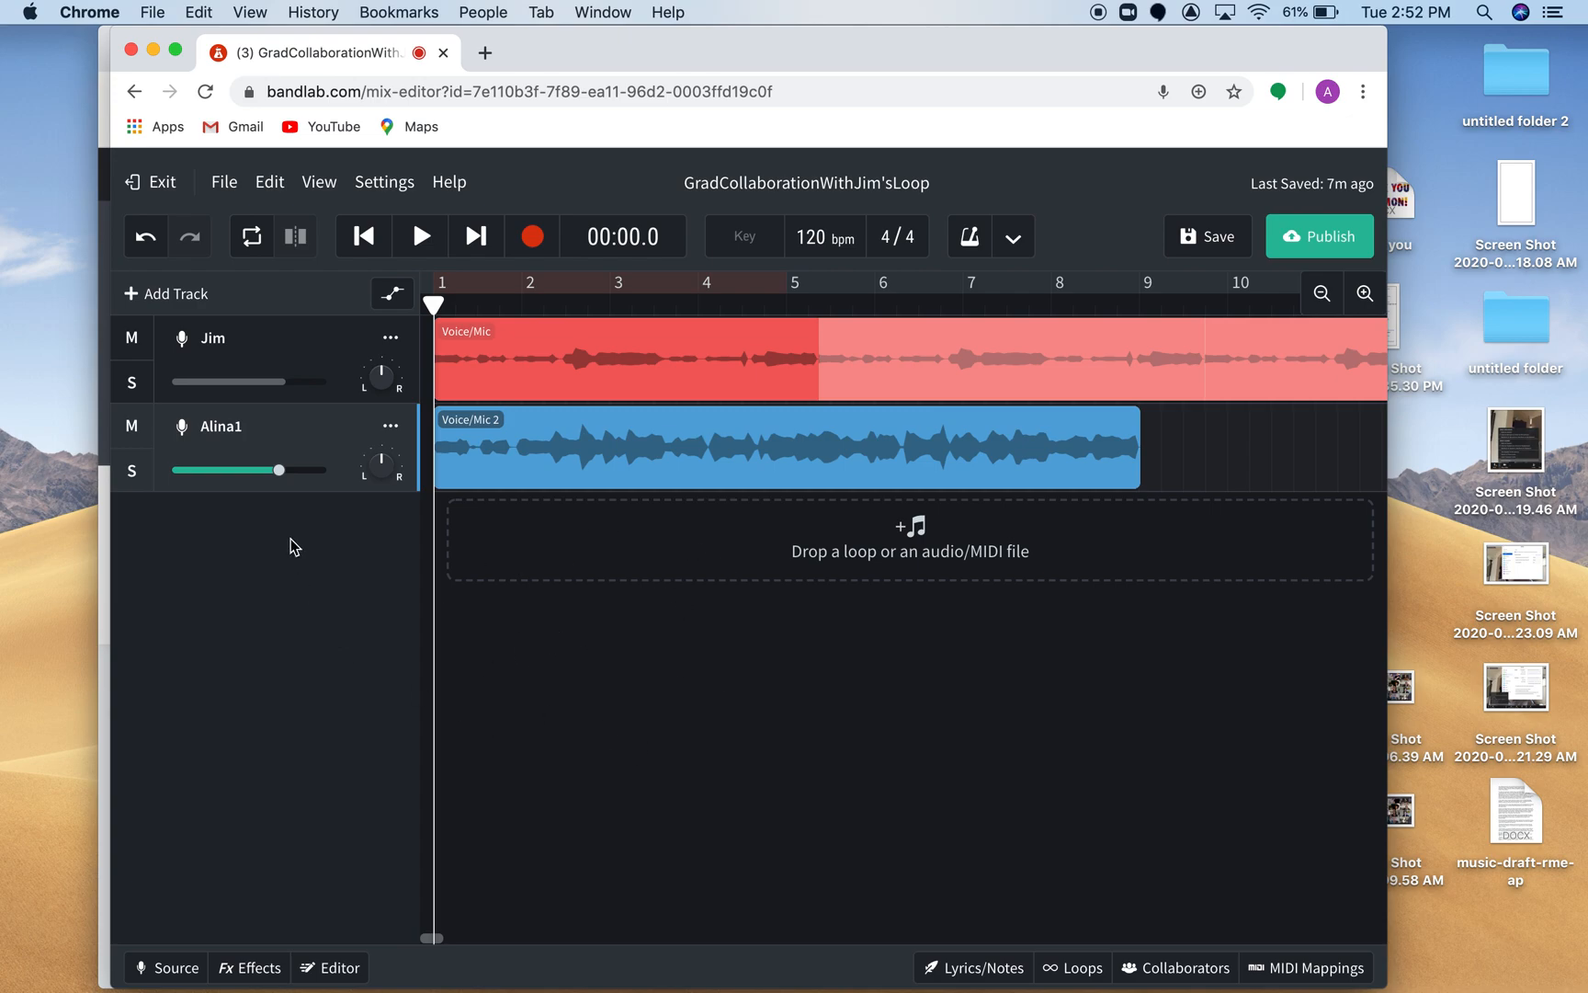
Mute the second track and listen to the first 2.5 seconds of the project without it.
{"action": "mouse_move", "coordinate": [284, 387]}
{"action": "left_click", "coordinate": [134, 429]}
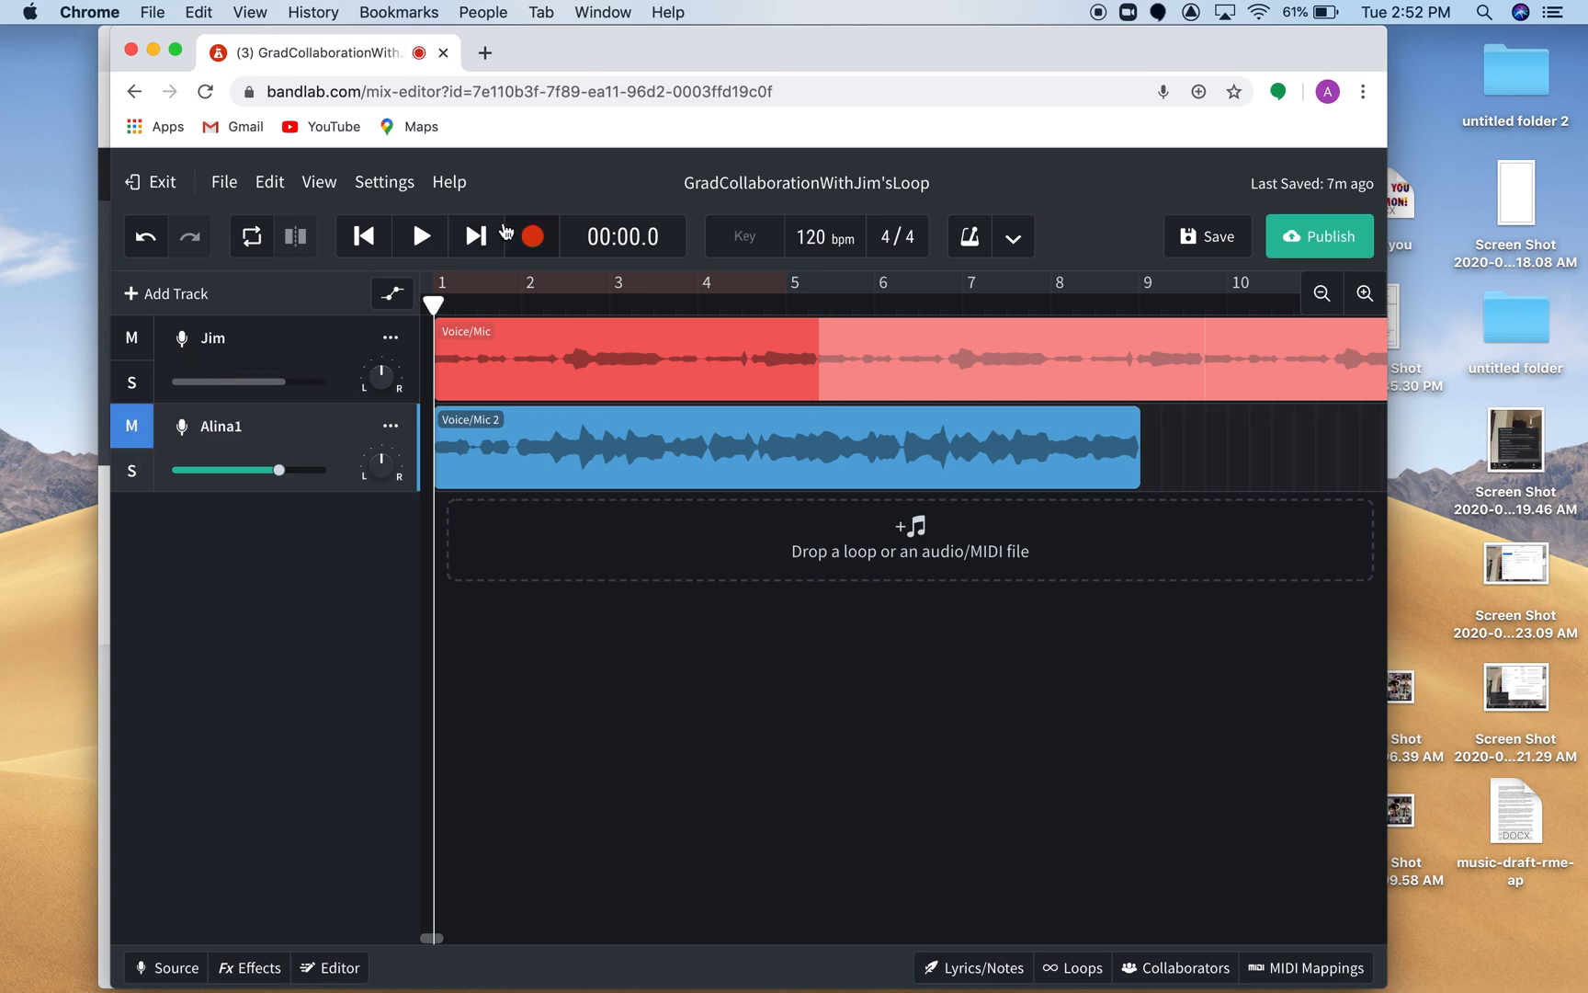
{"action": "left_click", "coordinate": [420, 241]}
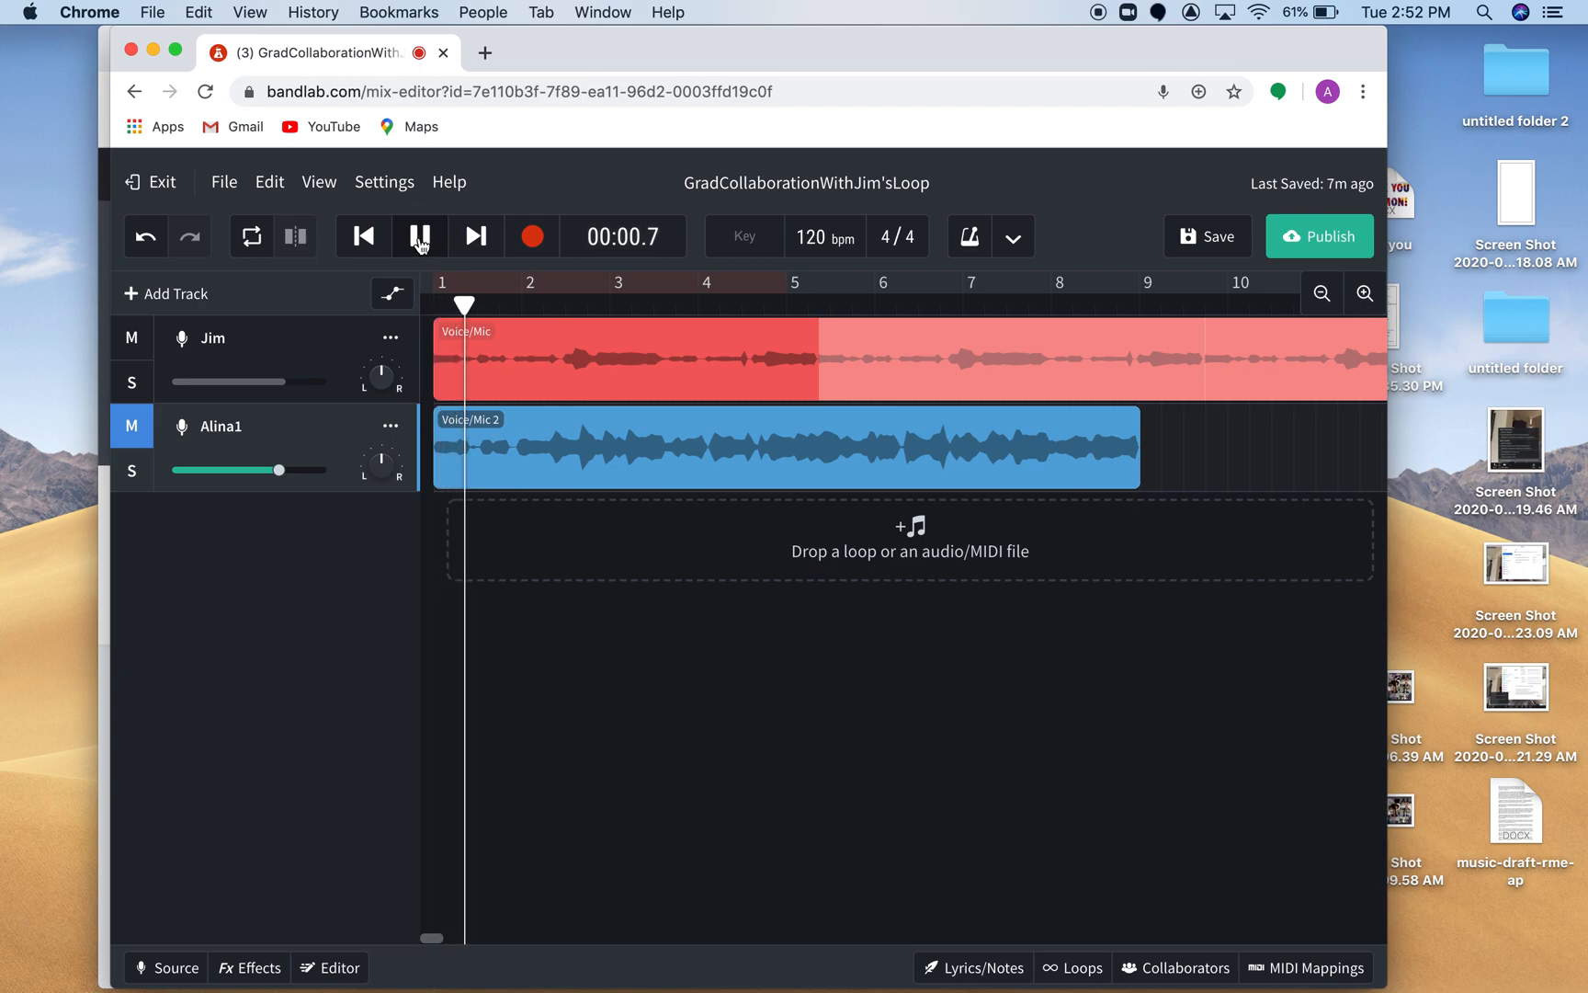
{"action": "left_click", "coordinate": [420, 241]}
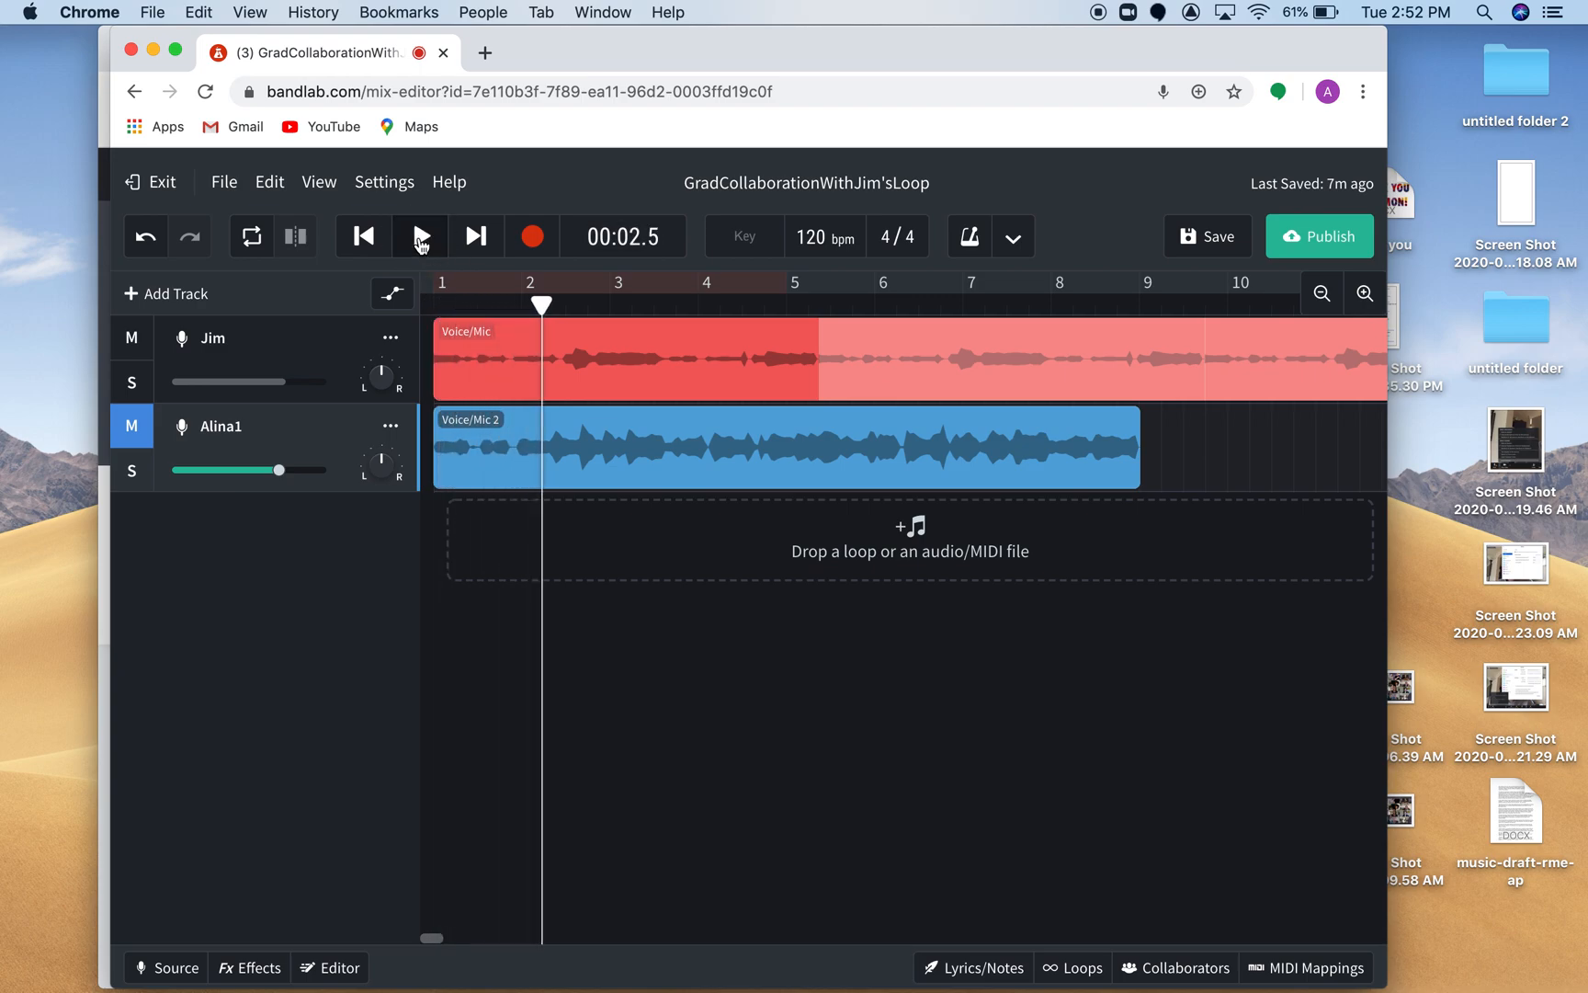
Raise the first track's volume and listen to the project from 2.5 to about 6.5 seconds.
{"action": "mouse_move", "coordinate": [290, 390]}
{"action": "left_click_drag", "start_coordinate": [291, 389], "coordinate": [319, 390]}
{"action": "left_click", "coordinate": [420, 239]}
{"action": "key", "text": "XF86AudioRaiseVolume"}
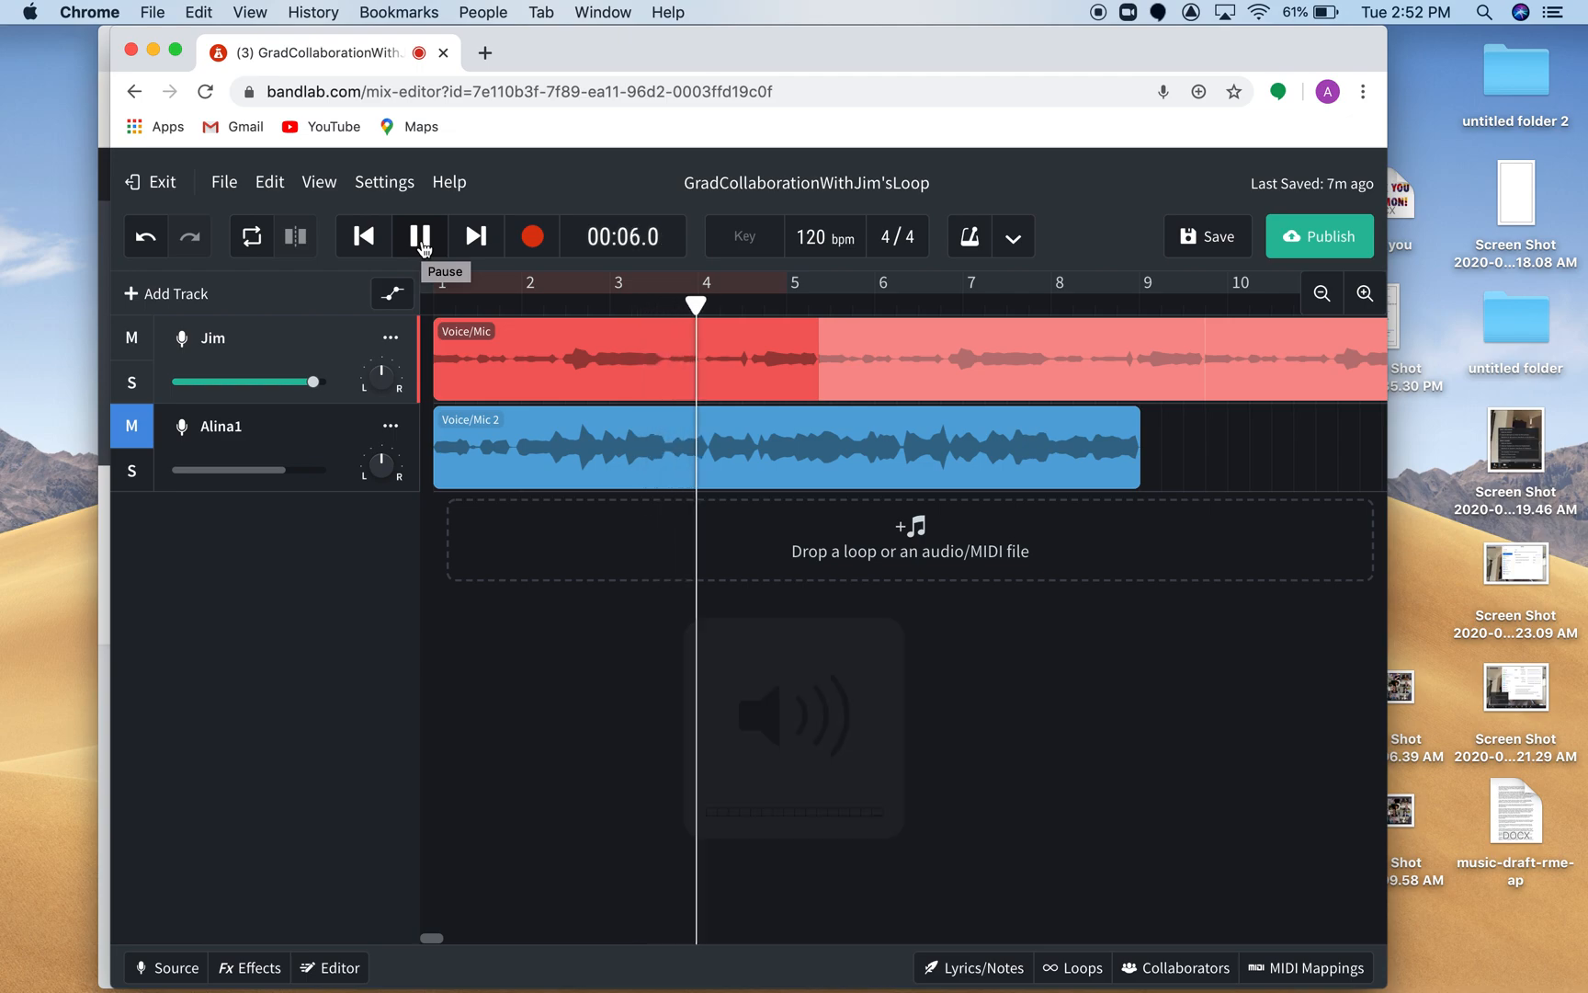
{"action": "left_click", "coordinate": [421, 241]}
Lower the first track's volume to about two thirds of the slider and save the project.
{"action": "mouse_move", "coordinate": [316, 386]}
{"action": "left_click_drag", "start_coordinate": [316, 385], "coordinate": [278, 390]}
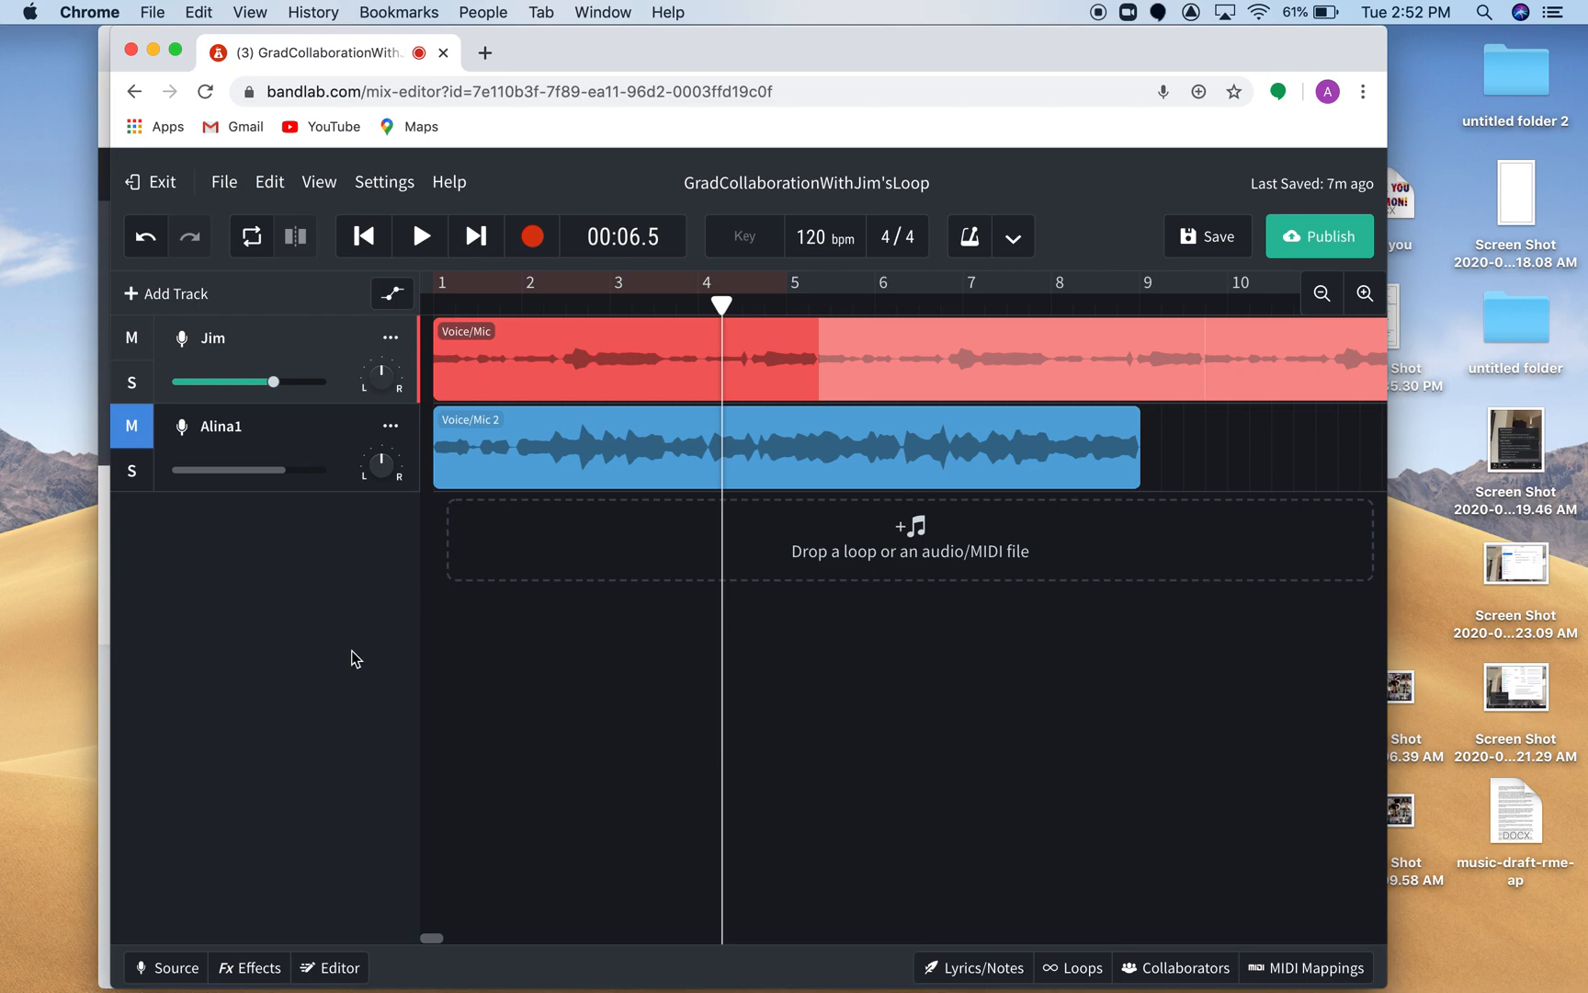
{"action": "left_click", "coordinate": [1213, 240]}
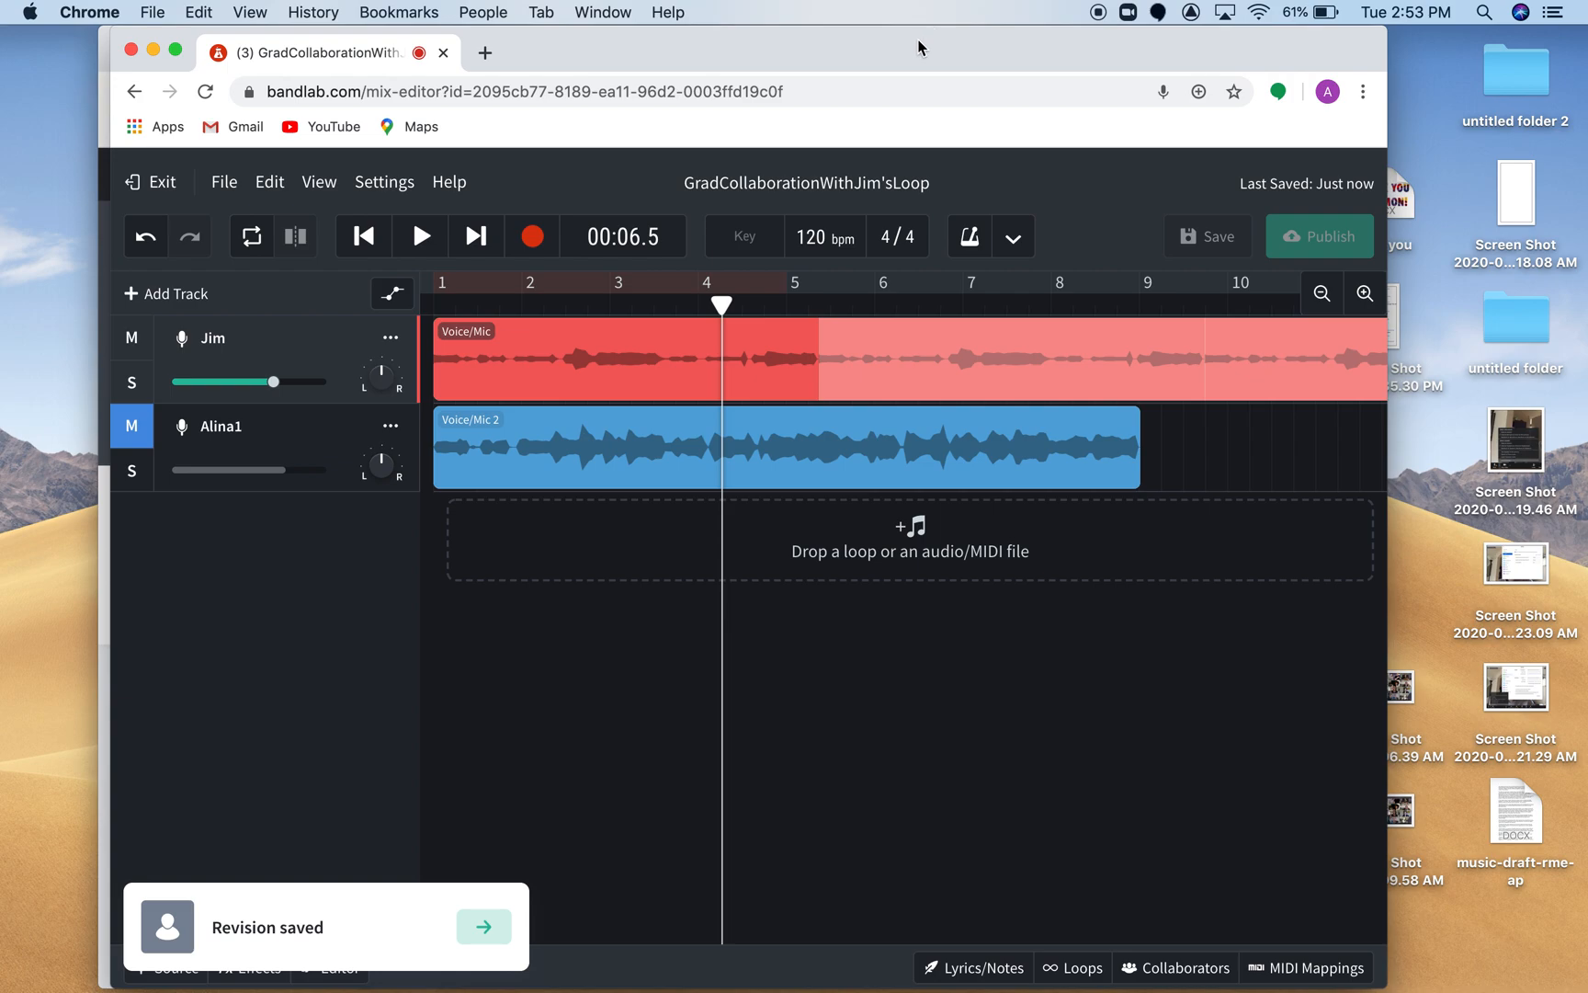
Rearrange the overlapping windows to bring the project's BandLab page to the front.
{"action": "left_click_drag", "start_coordinate": [919, 47], "coordinate": [1012, 48]}
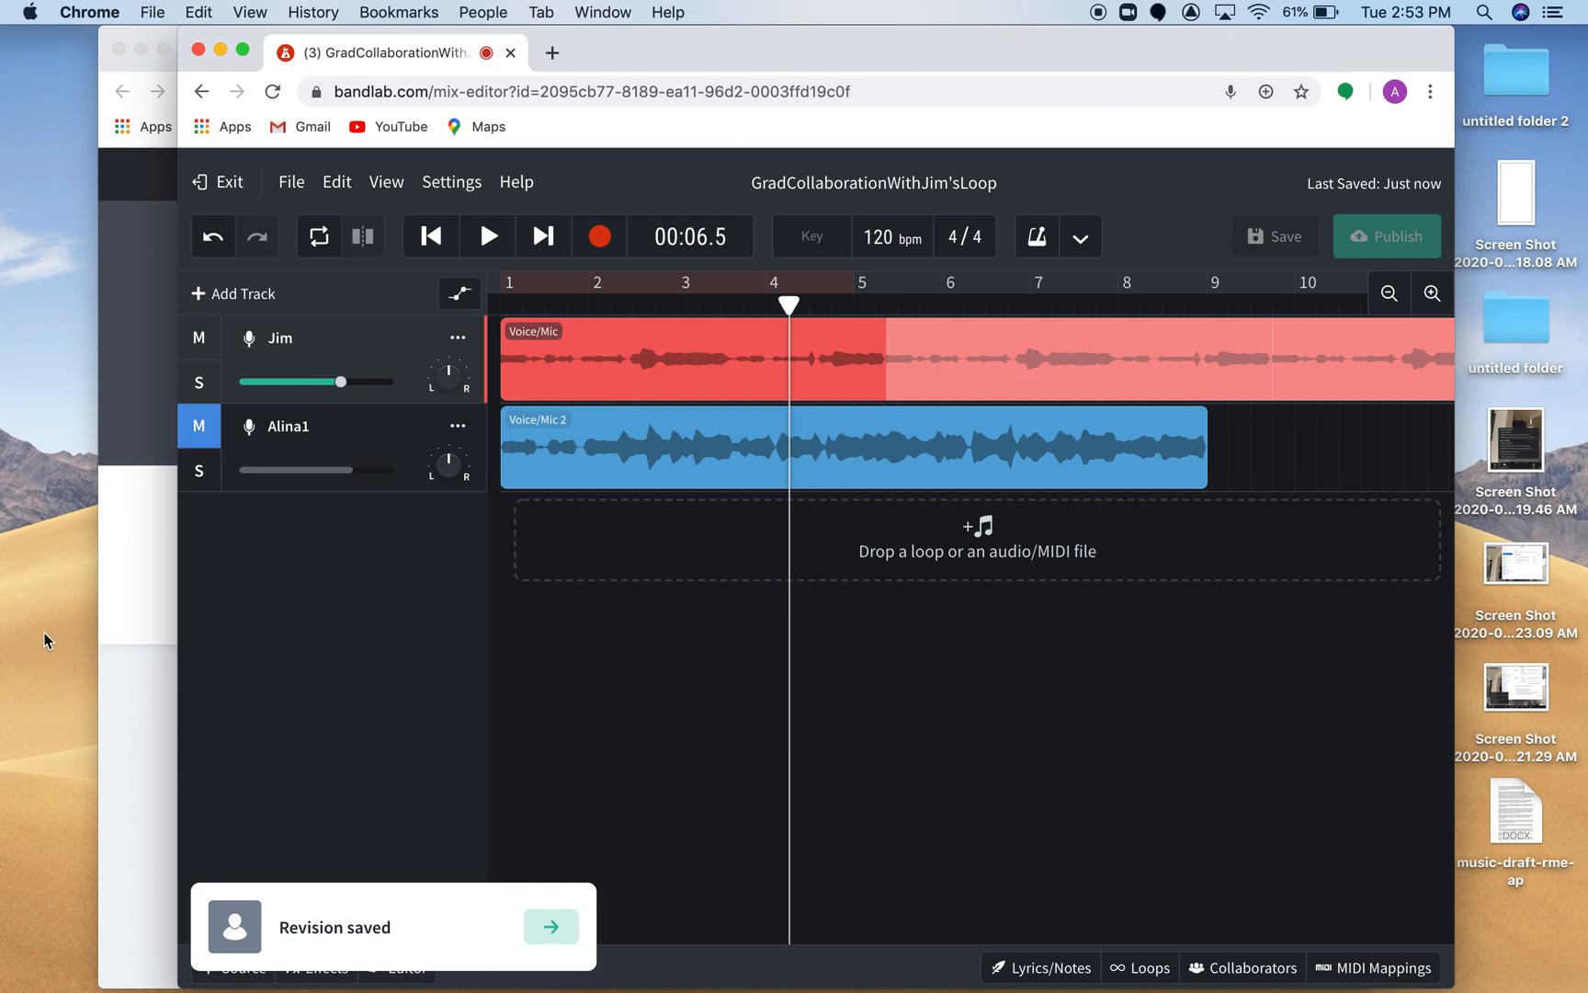
{"action": "left_click_drag", "start_coordinate": [153, 37], "coordinate": [337, 91]}
{"action": "left_click", "coordinate": [129, 415]}
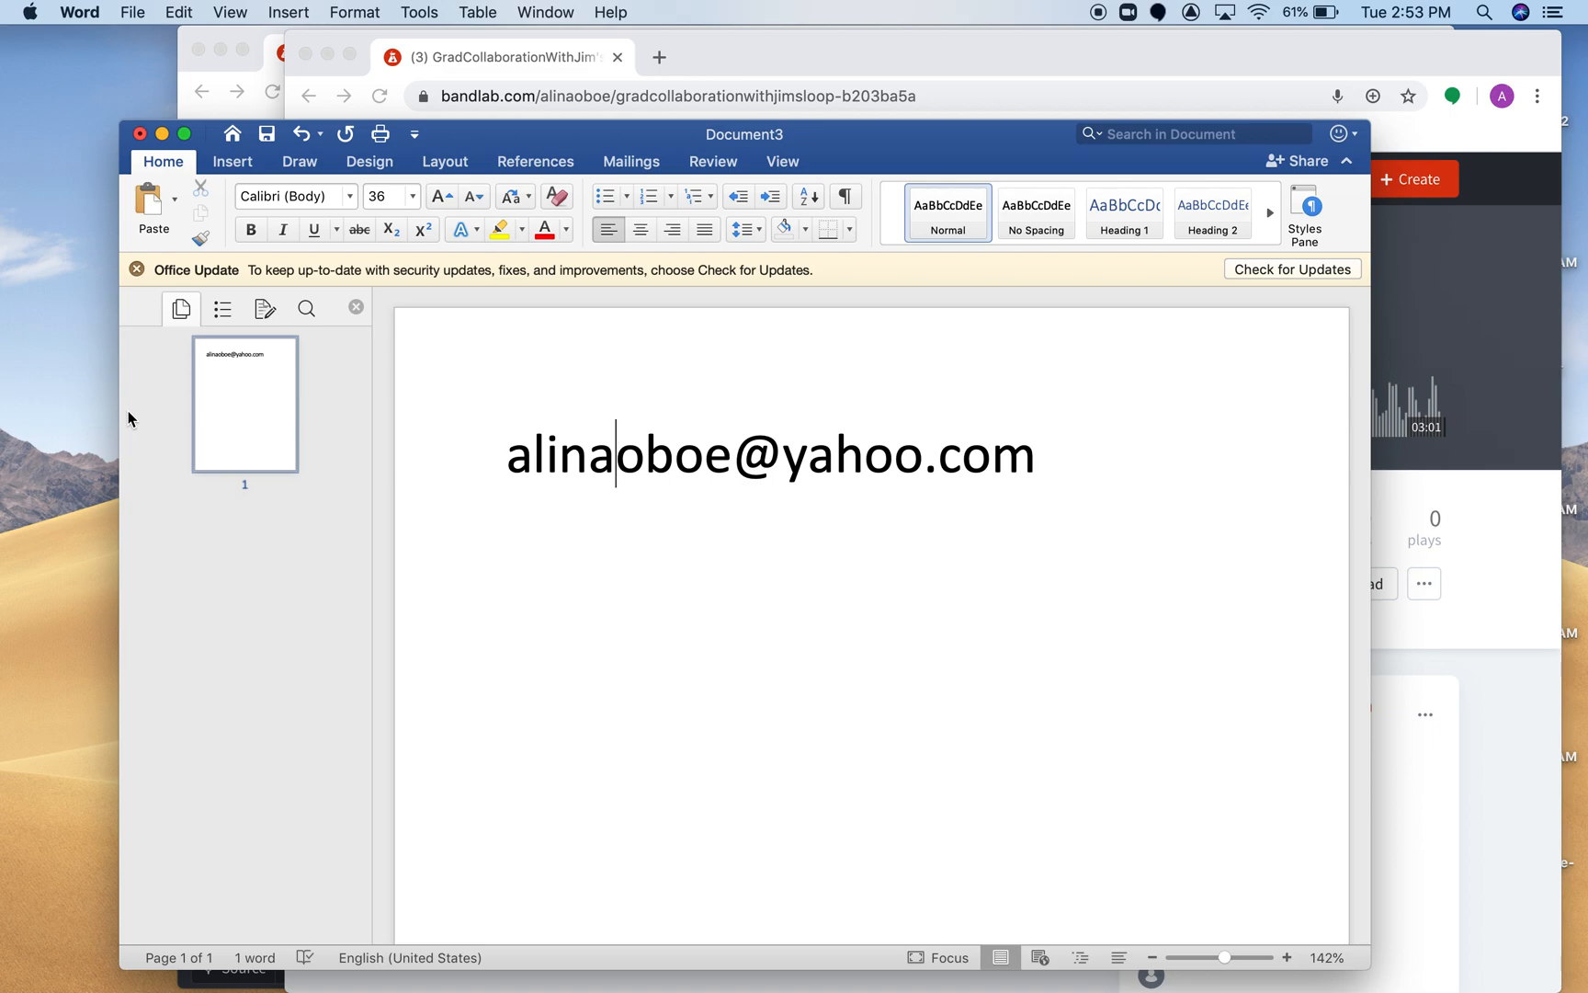
{"action": "left_click", "coordinate": [833, 66]}
{"action": "left_click_drag", "start_coordinate": [834, 53], "coordinate": [772, 152]}
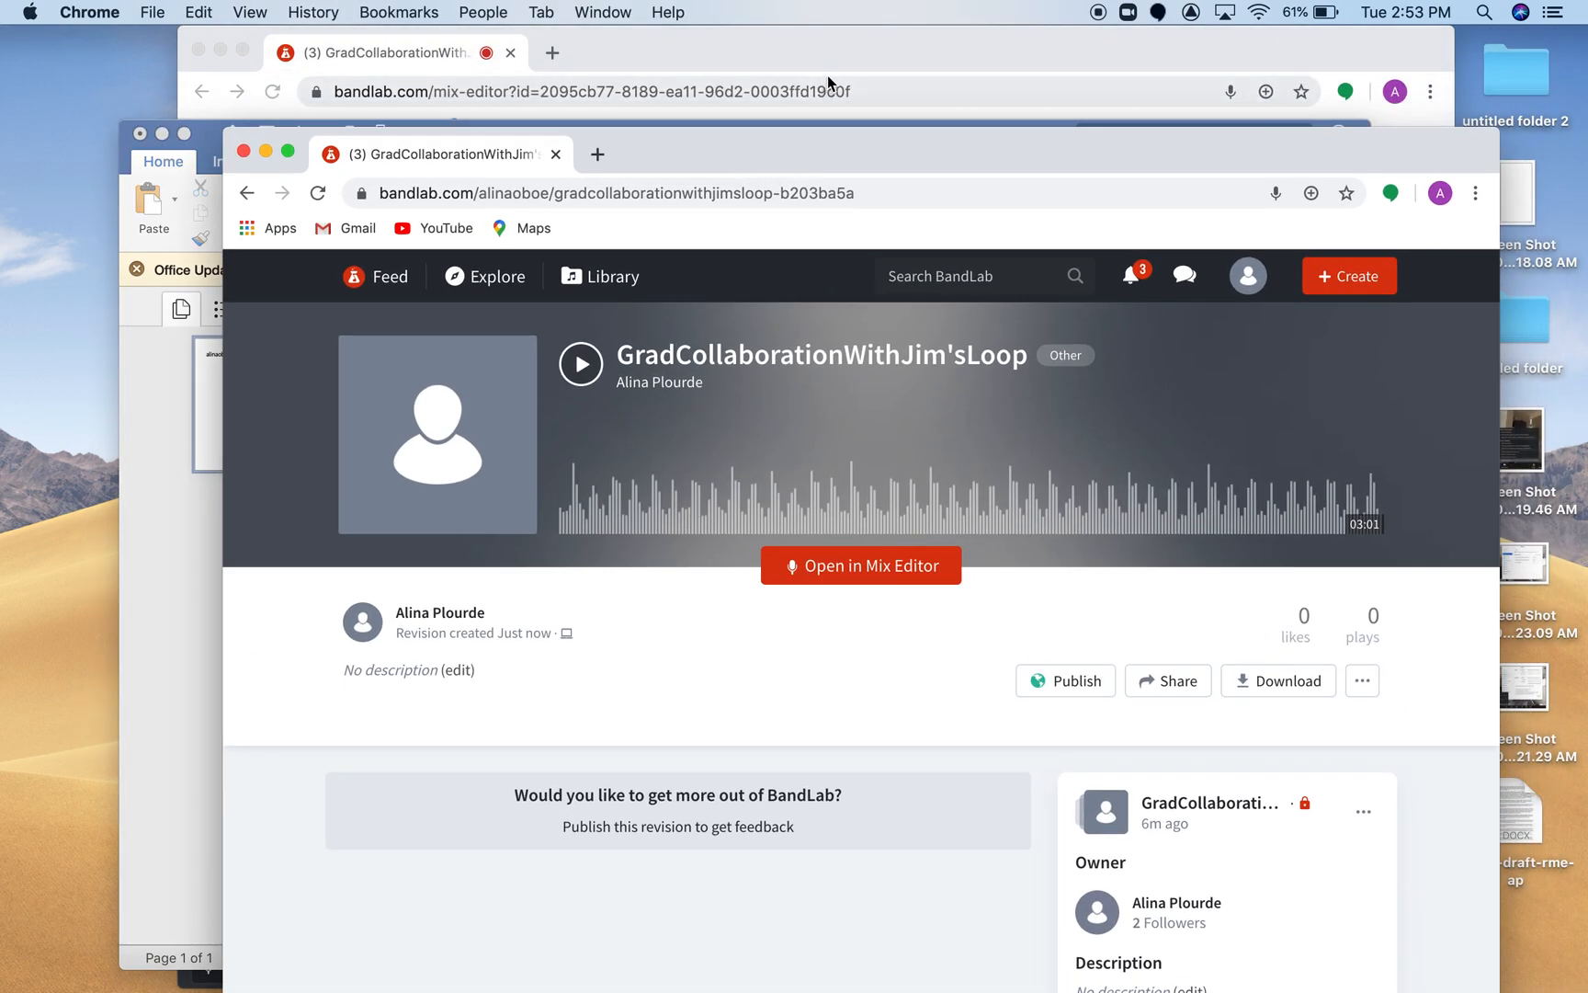
Return to the mix editor, rewind the playhead to the project start and exit the editor.
{"action": "left_click", "coordinate": [857, 61]}
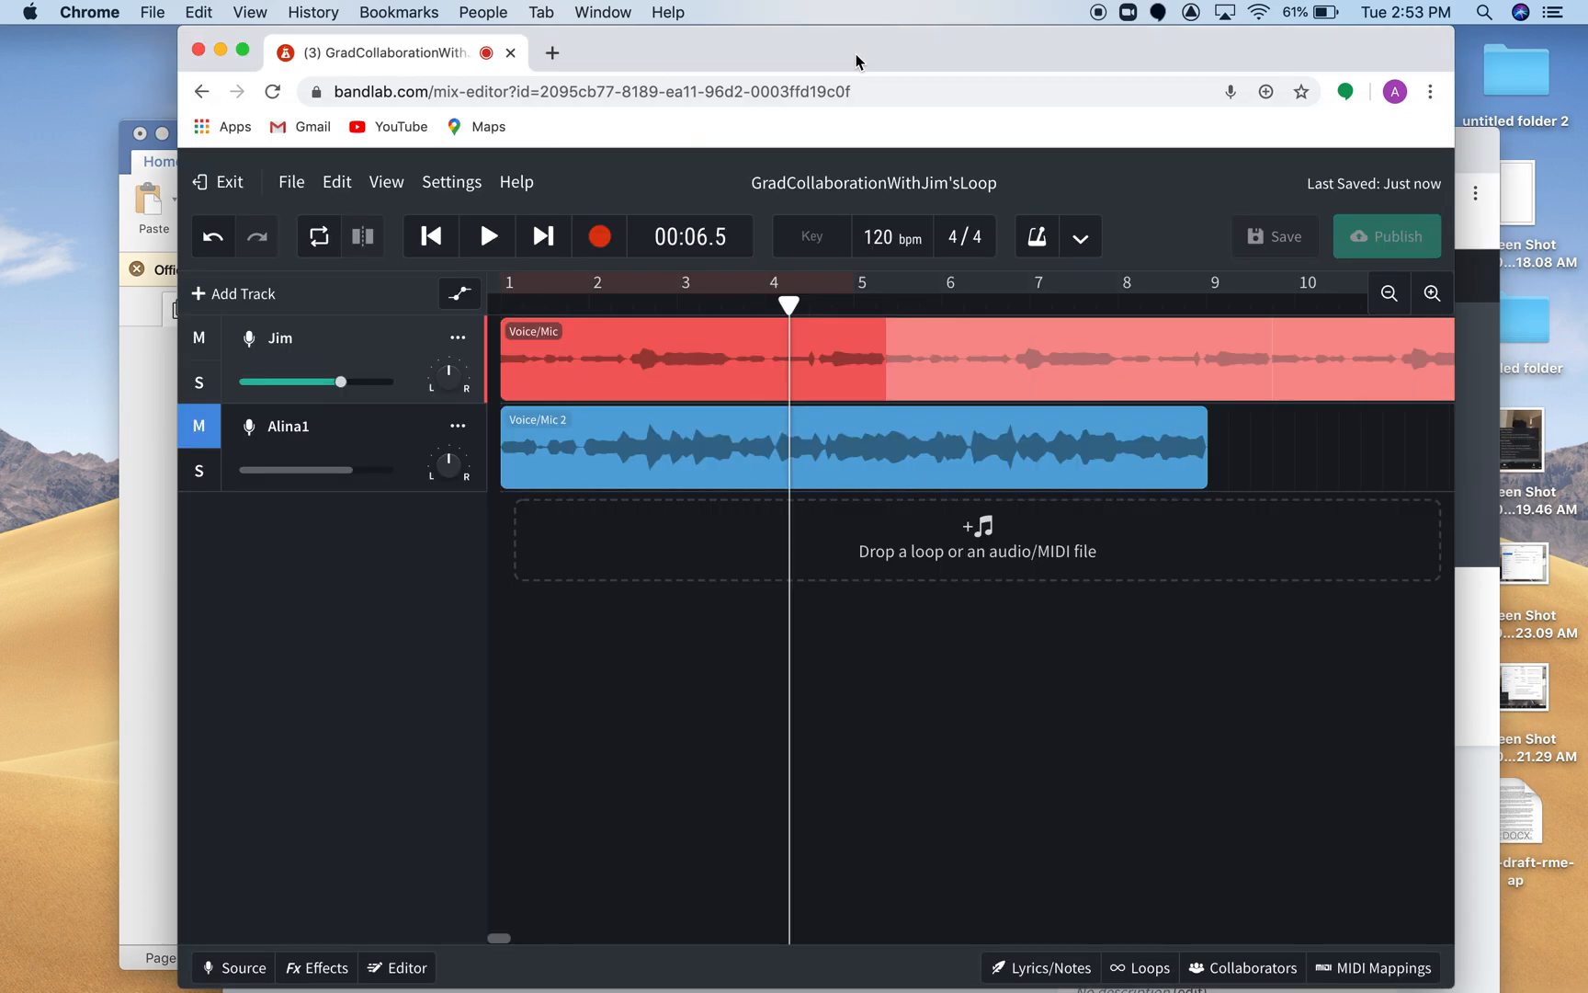
{"action": "left_click", "coordinate": [428, 237]}
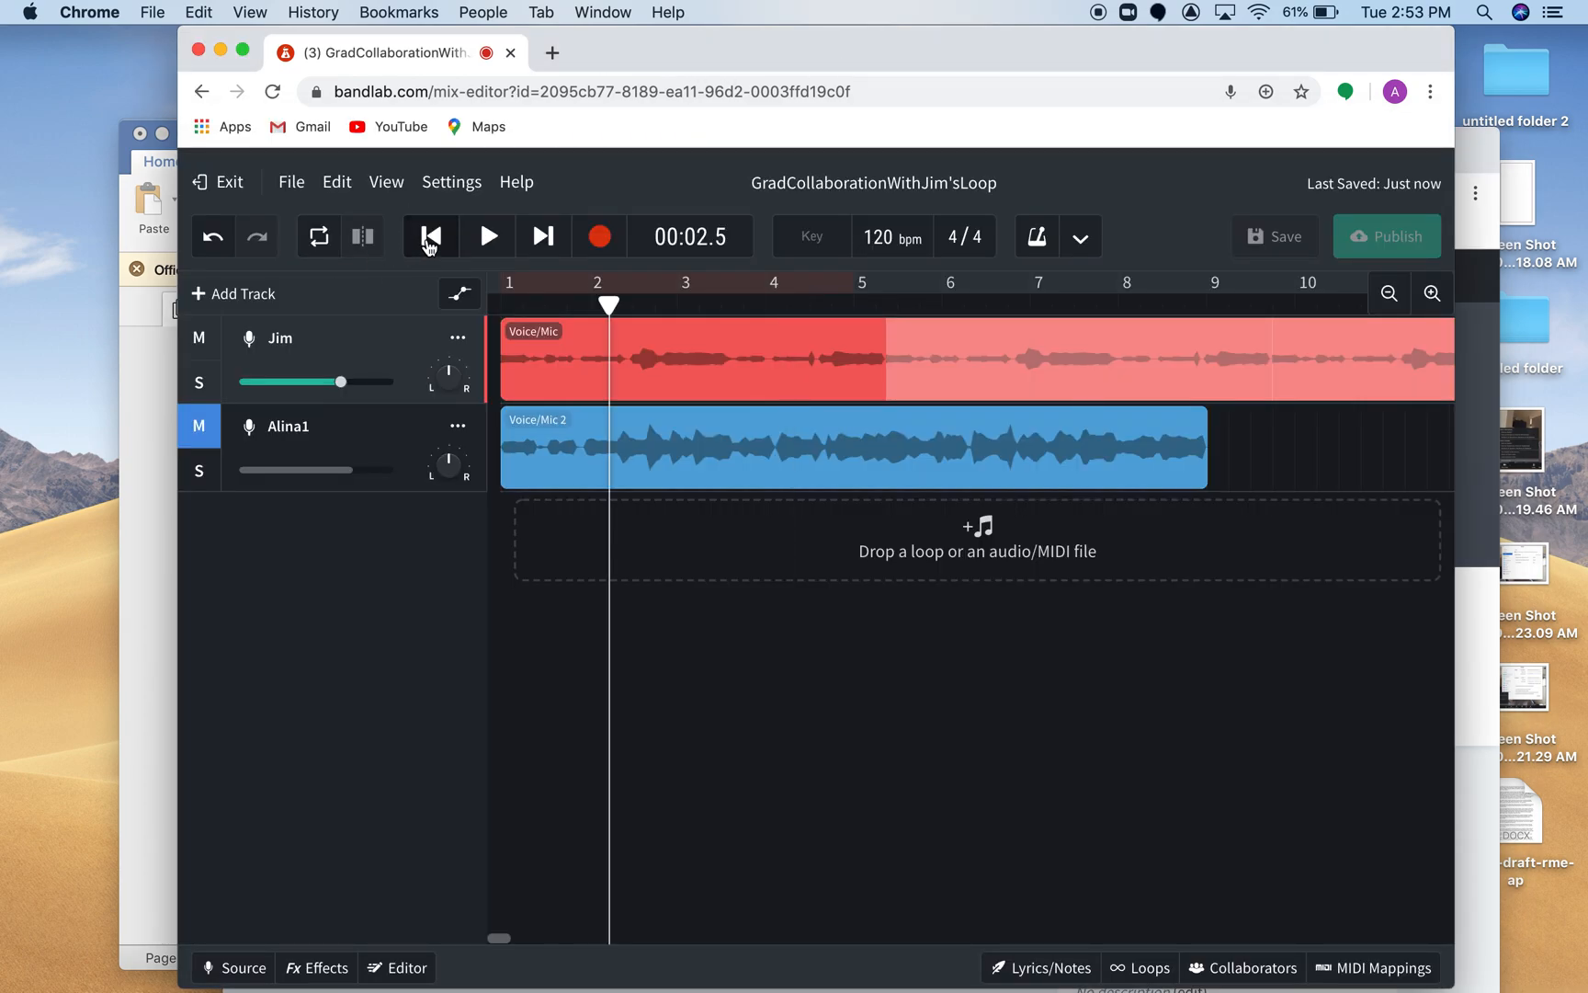
{"action": "left_click", "coordinate": [432, 241]}
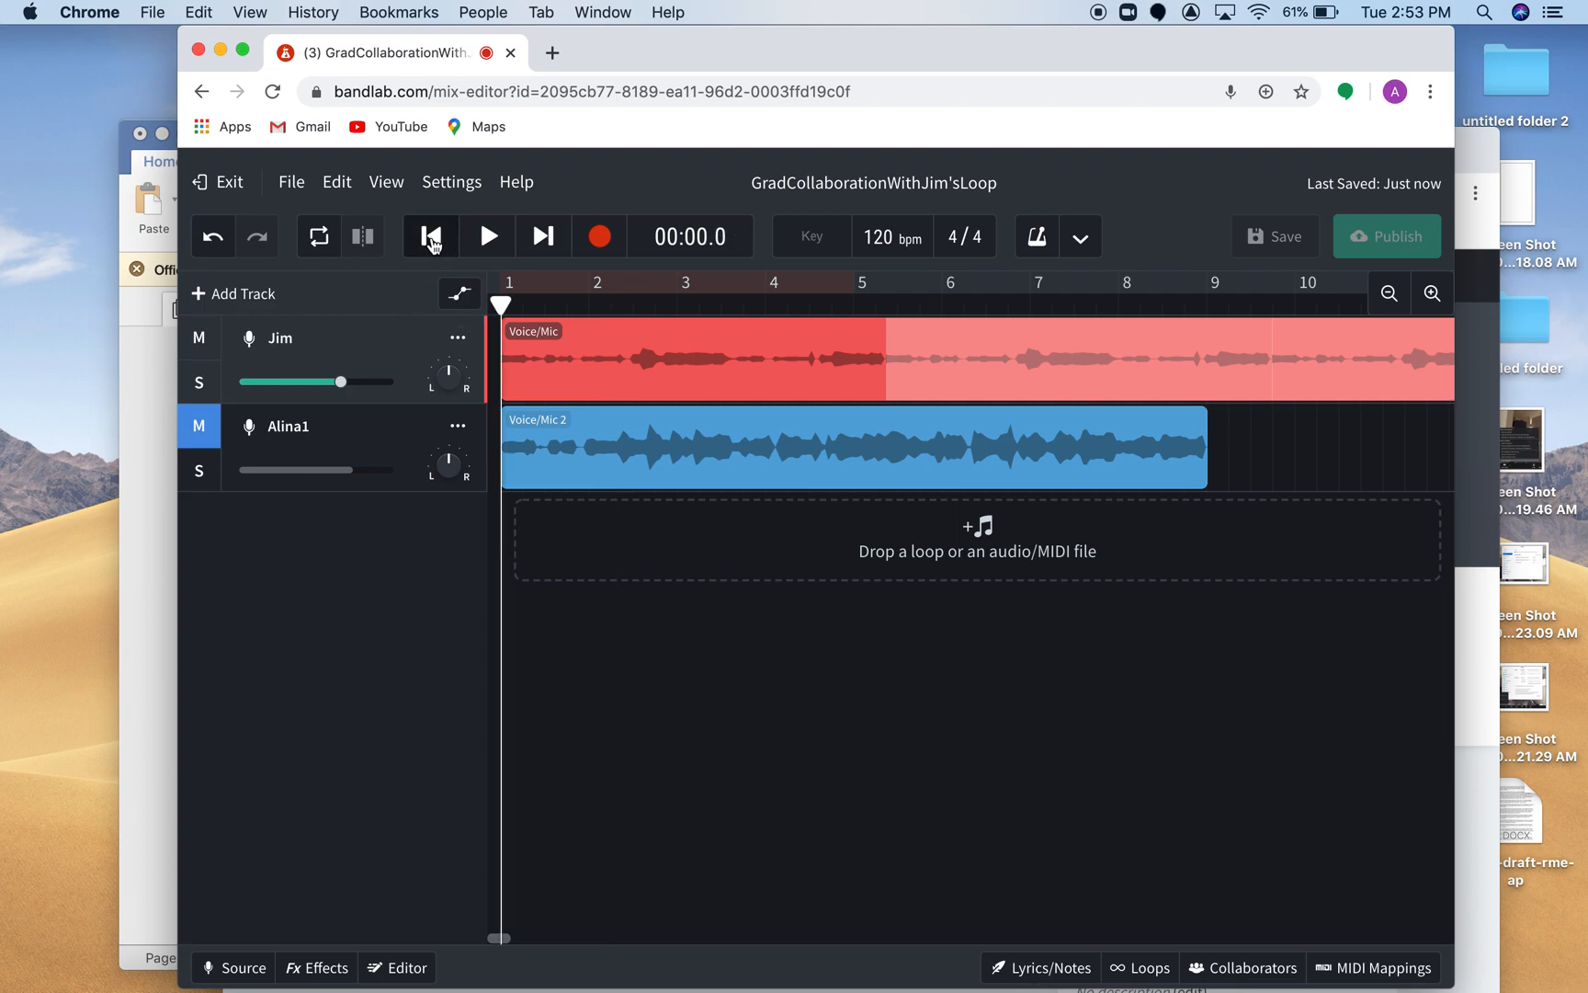
{"action": "left_click", "coordinate": [229, 184]}
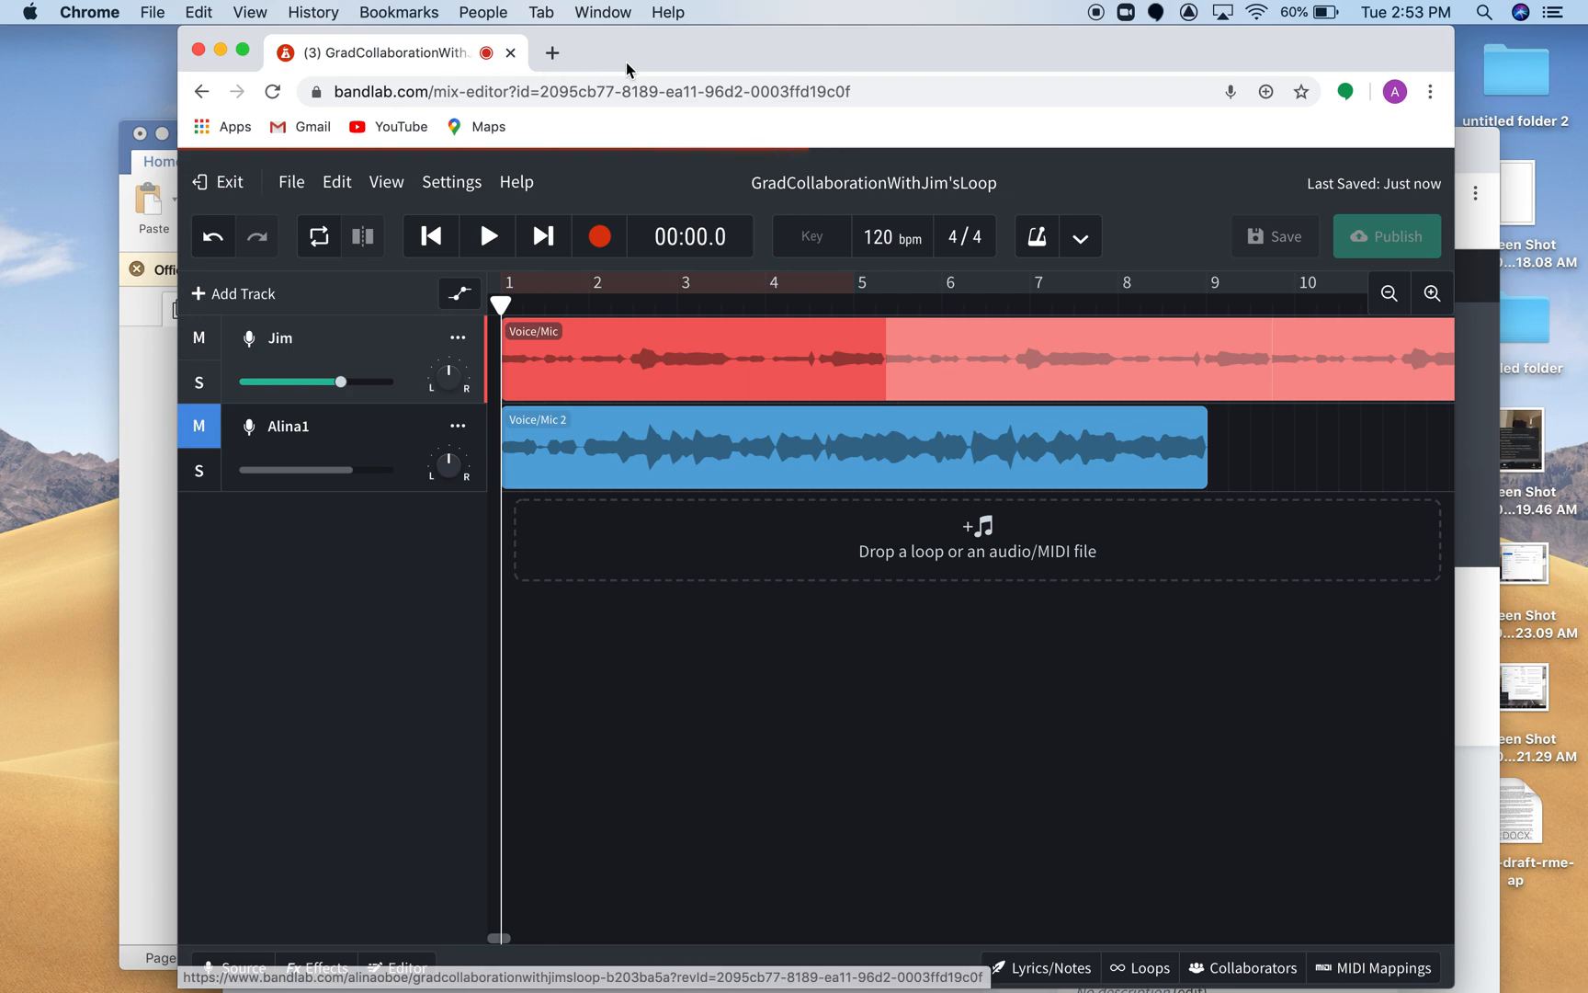
Move the mix editor window out of the way and put the project page window in front.
{"action": "left_click_drag", "start_coordinate": [635, 50], "coordinate": [594, 248]}
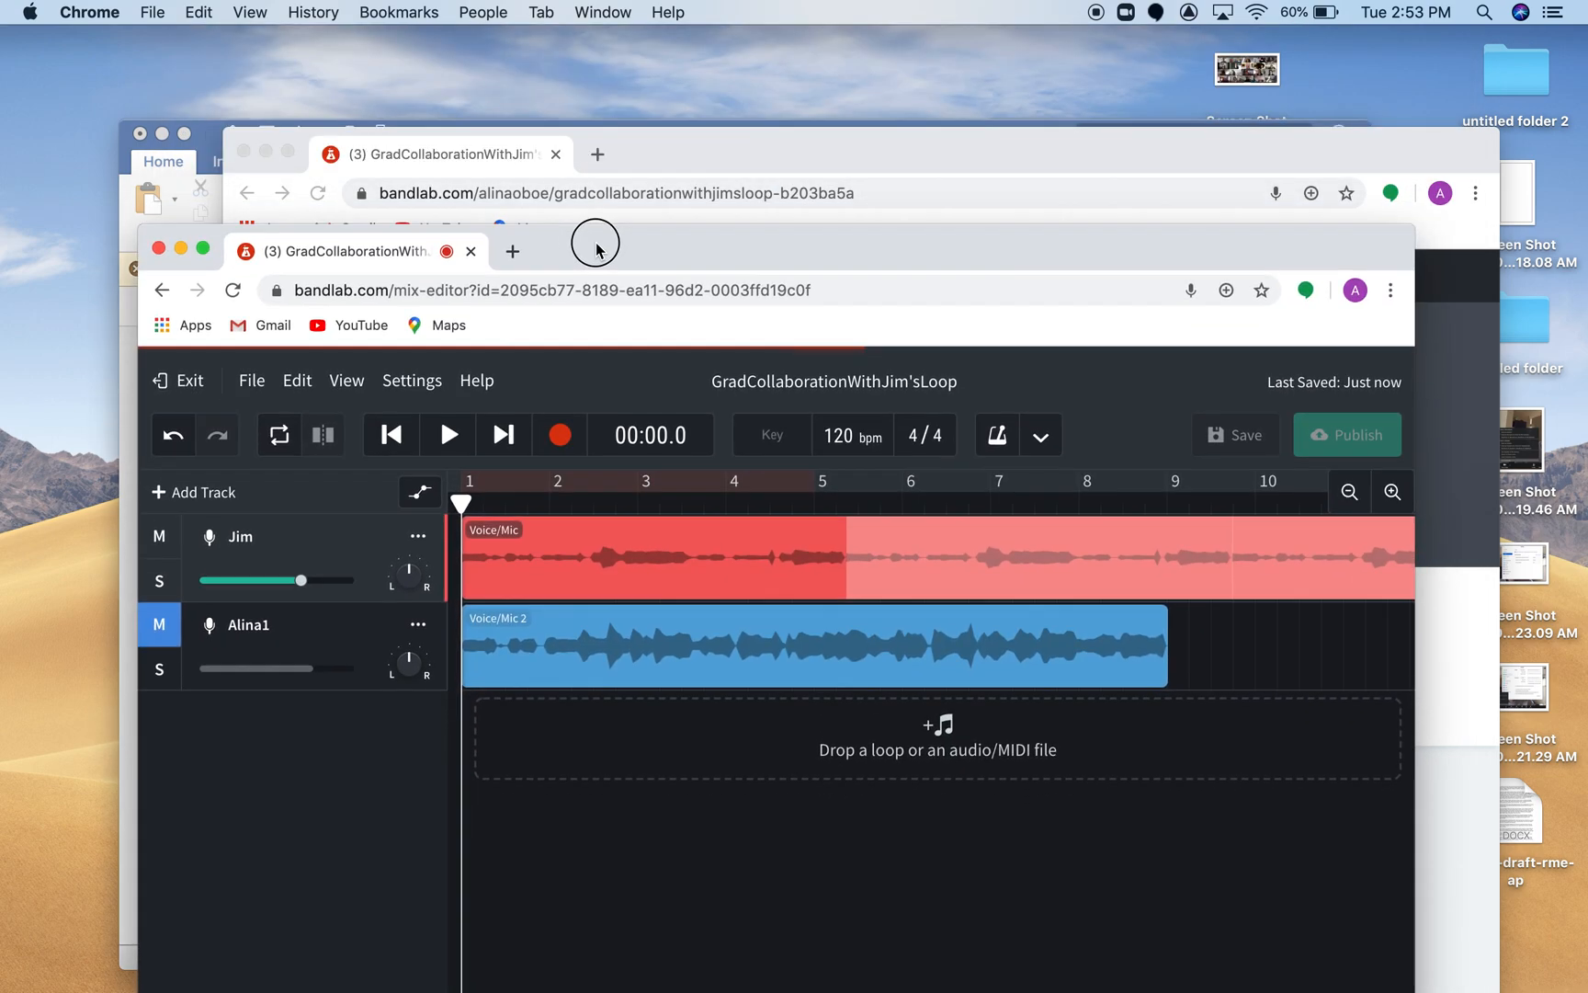
{"action": "left_click", "coordinate": [715, 168]}
{"action": "left_click_drag", "start_coordinate": [708, 163], "coordinate": [621, 96]}
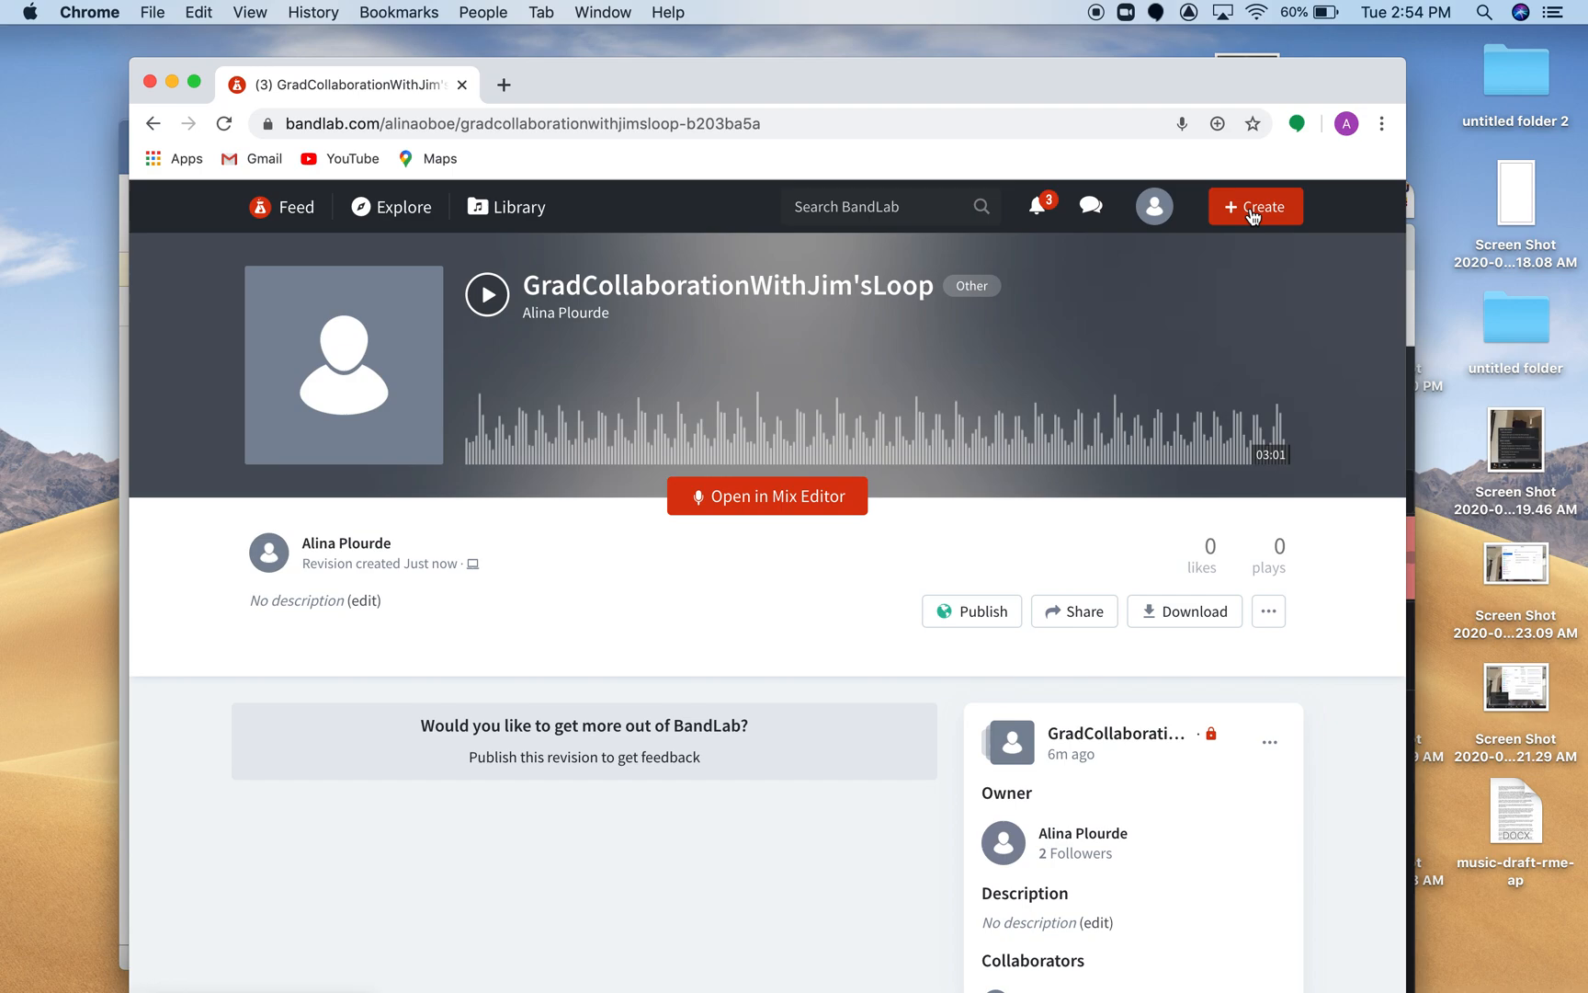
{"action": "left_click_drag", "start_coordinate": [1007, 86], "coordinate": [1070, 96]}
Switch to QuickTime Player and quit it to end the screen recording.
{"action": "mouse_move", "coordinate": [4, 179]}
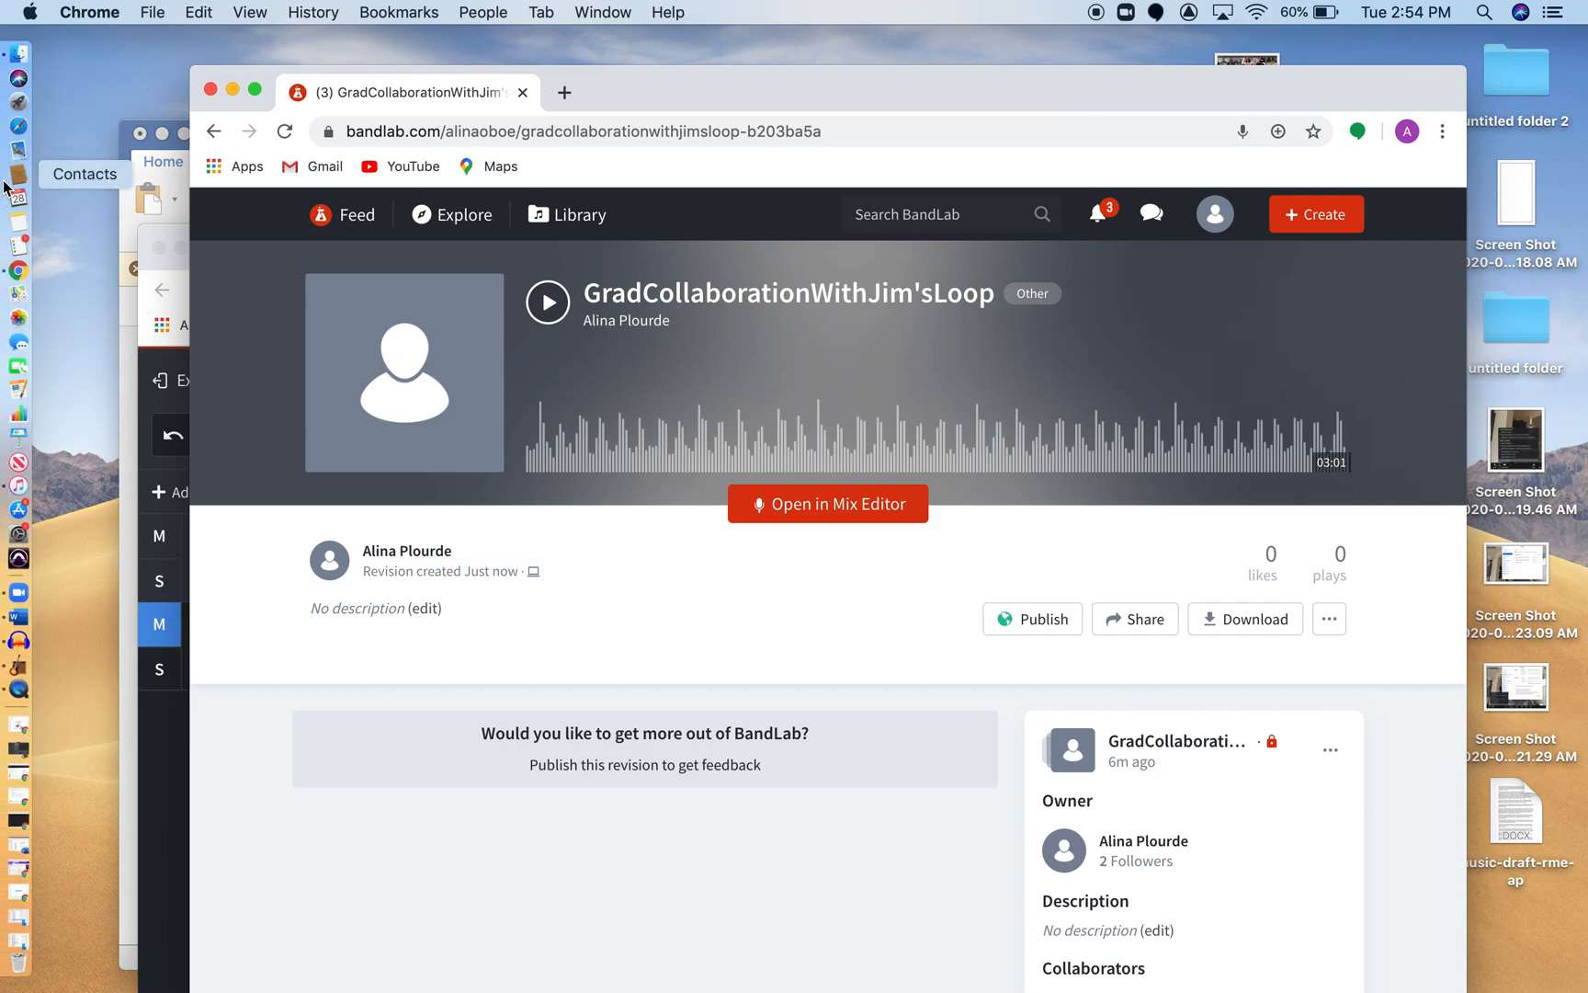
{"action": "left_click", "coordinate": [18, 691]}
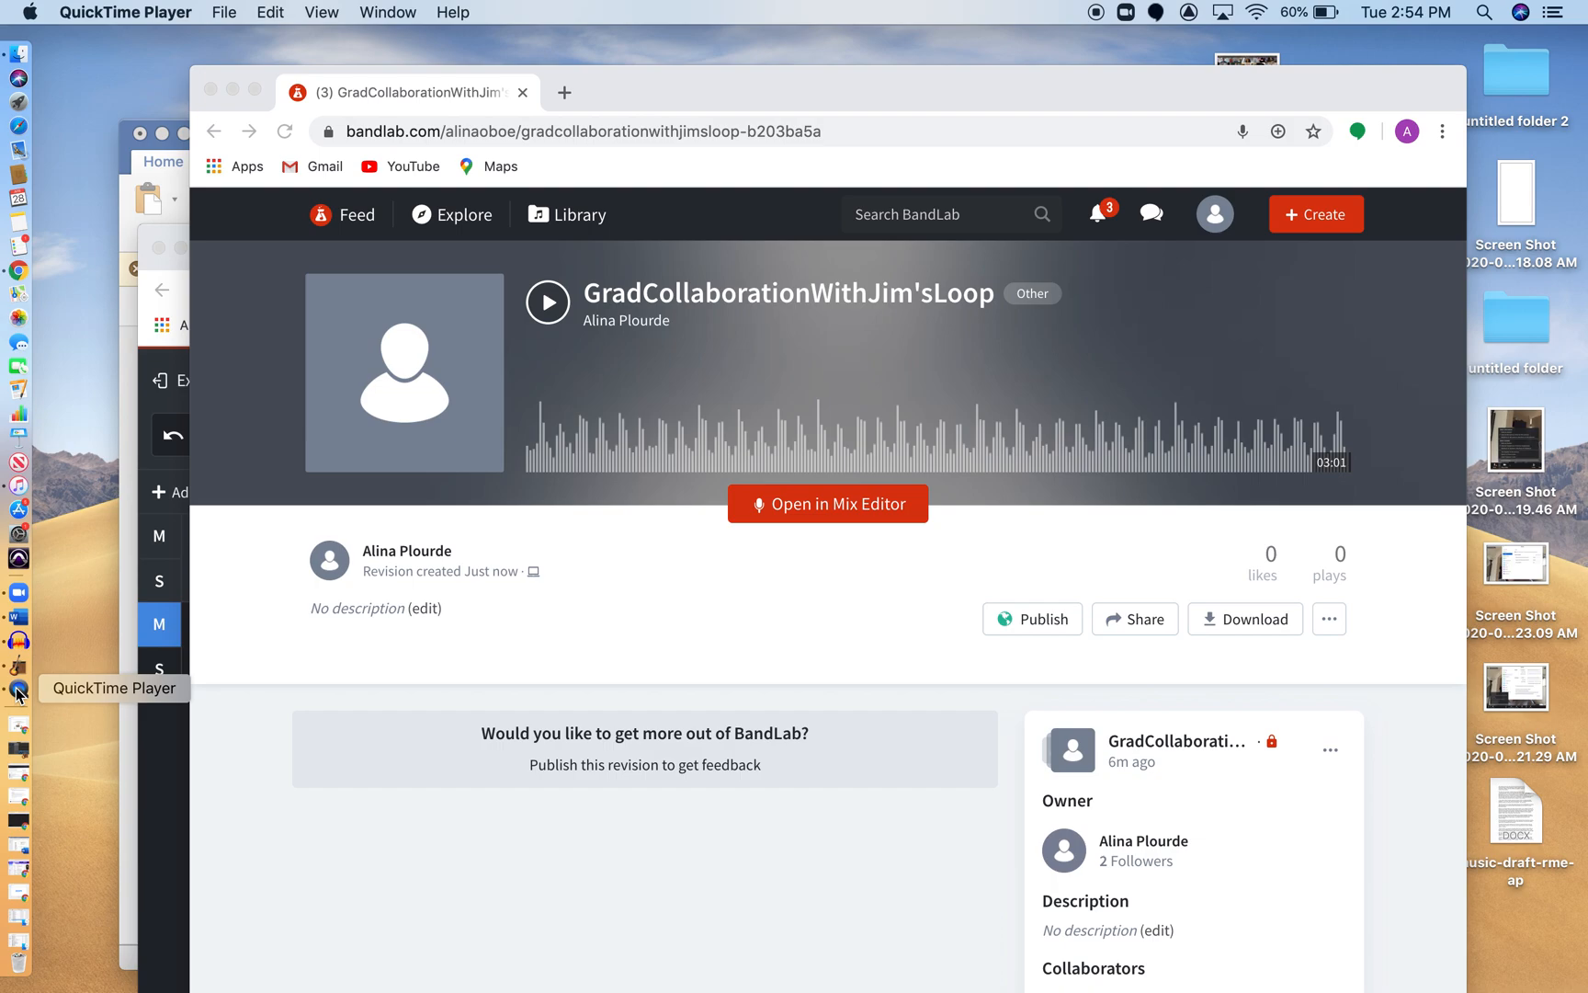
{"action": "left_click", "coordinate": [119, 12]}
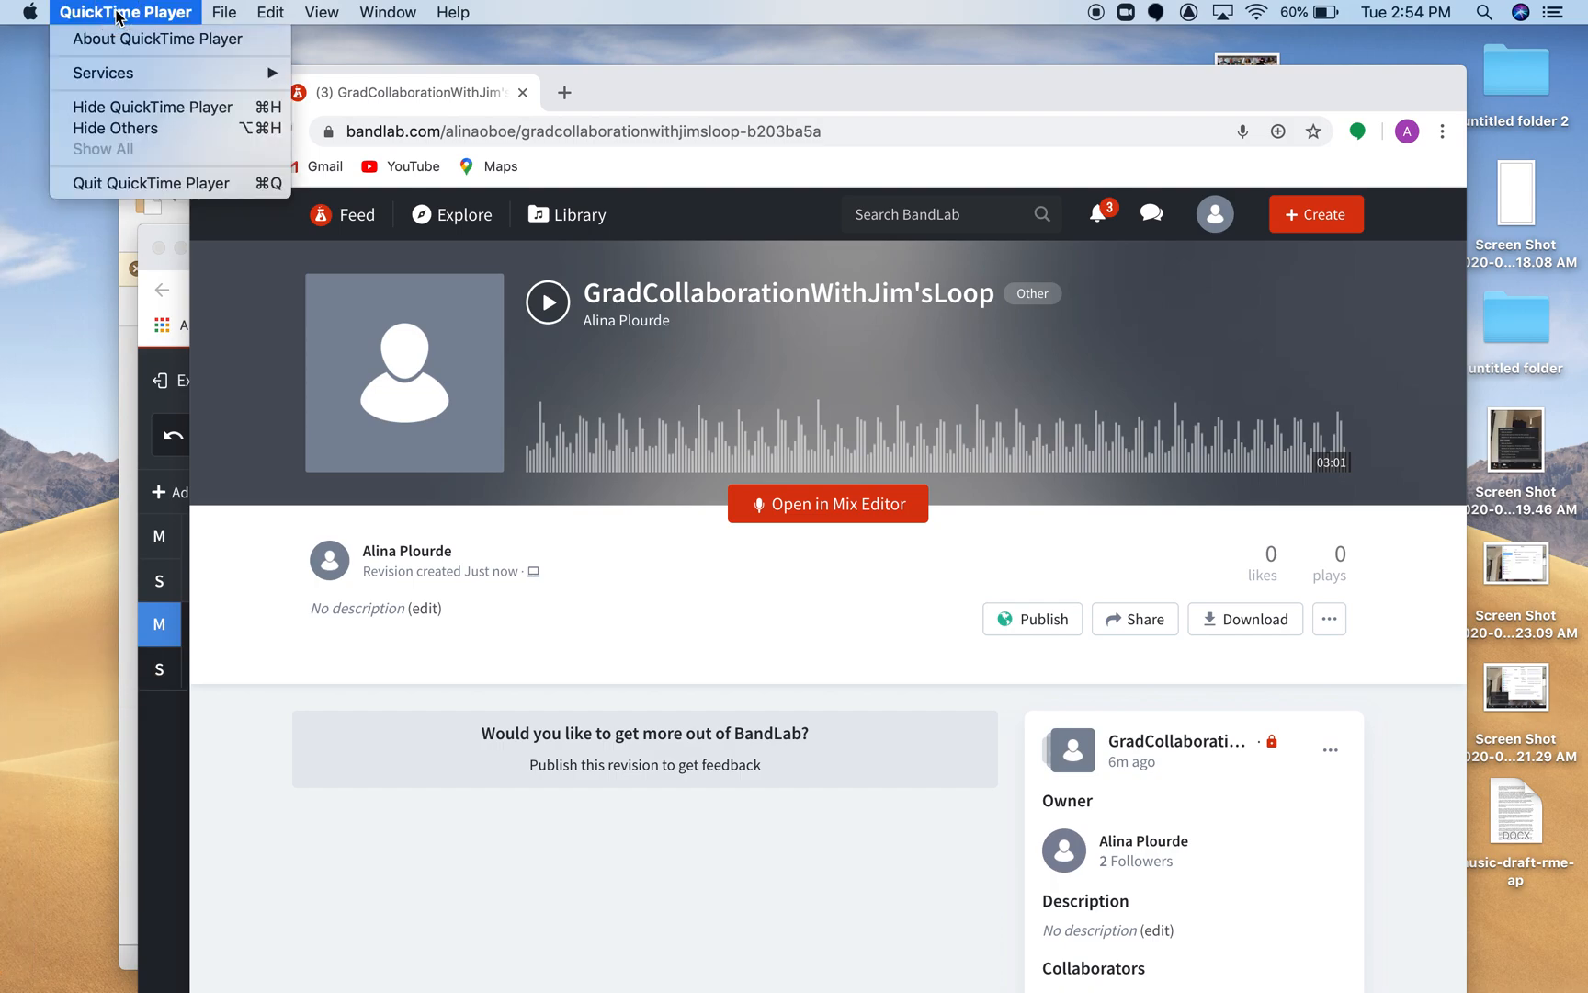
{"action": "left_click", "coordinate": [120, 183]}
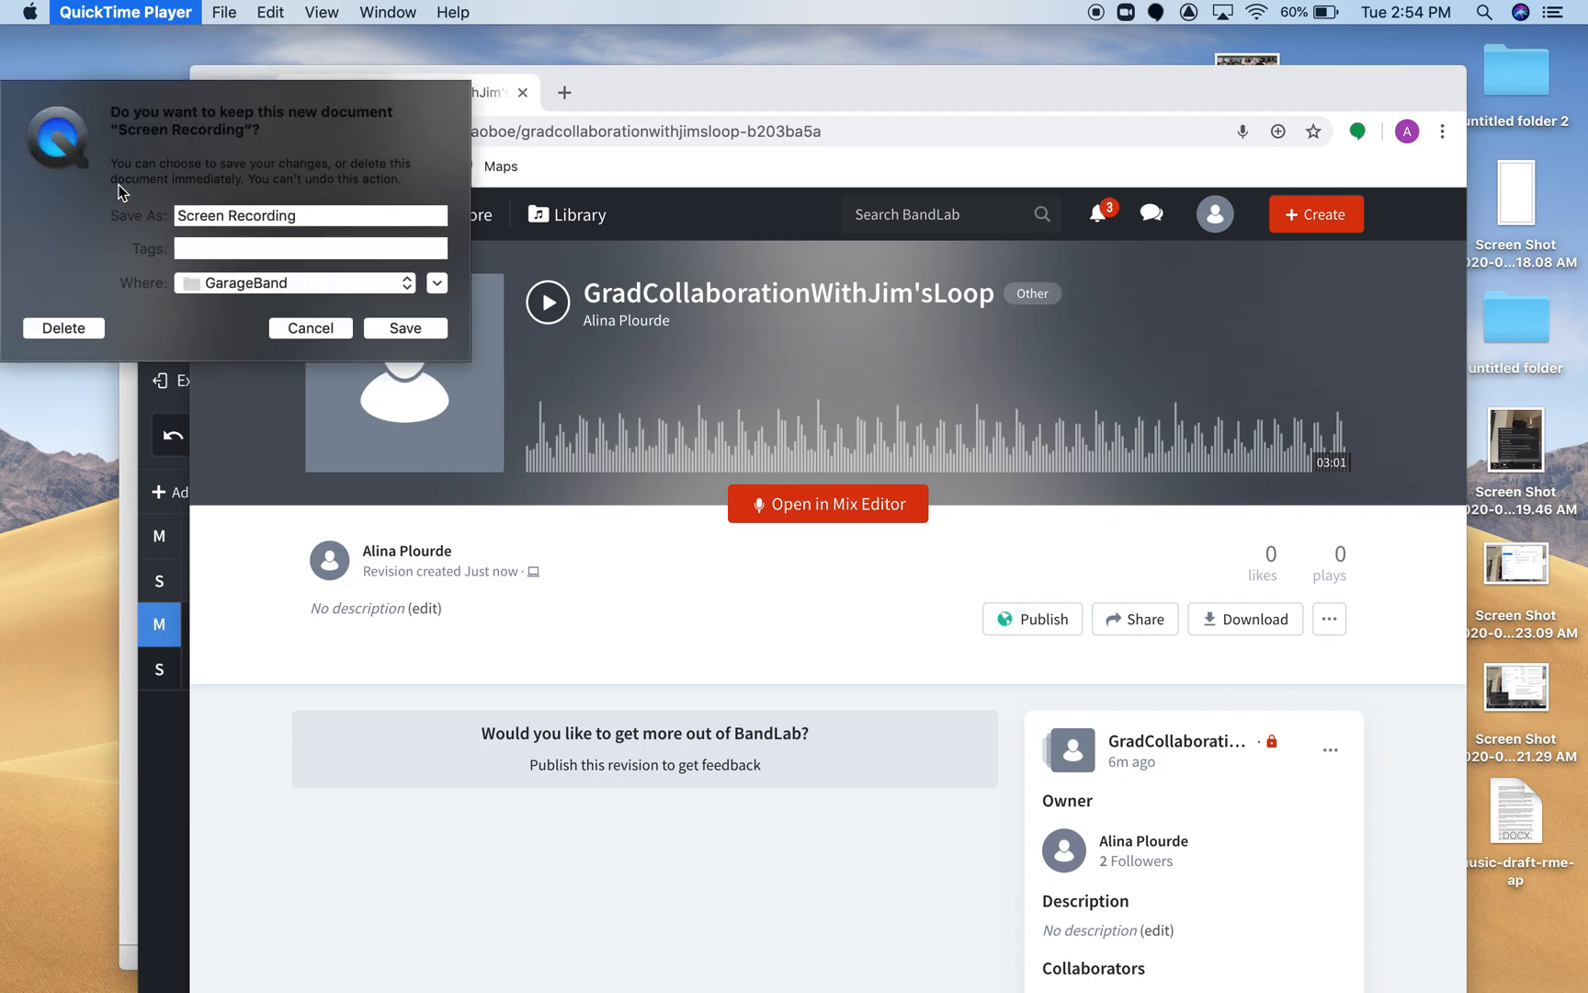
Name the screen recording "Cooaborative Recording Bandlab" for saving in the GarageBand folder.
{"action": "left_click", "coordinate": [225, 215]}
{"action": "key", "text": "BackSpace"}
{"action": "key", "text": "BackSpace"}
{"action": "key", "text": "BackSpace"}
{"action": "key", "text": "BackSpace"}
{"action": "key", "text": "BackSpace"}
{"action": "key", "text": "BackSpace"}
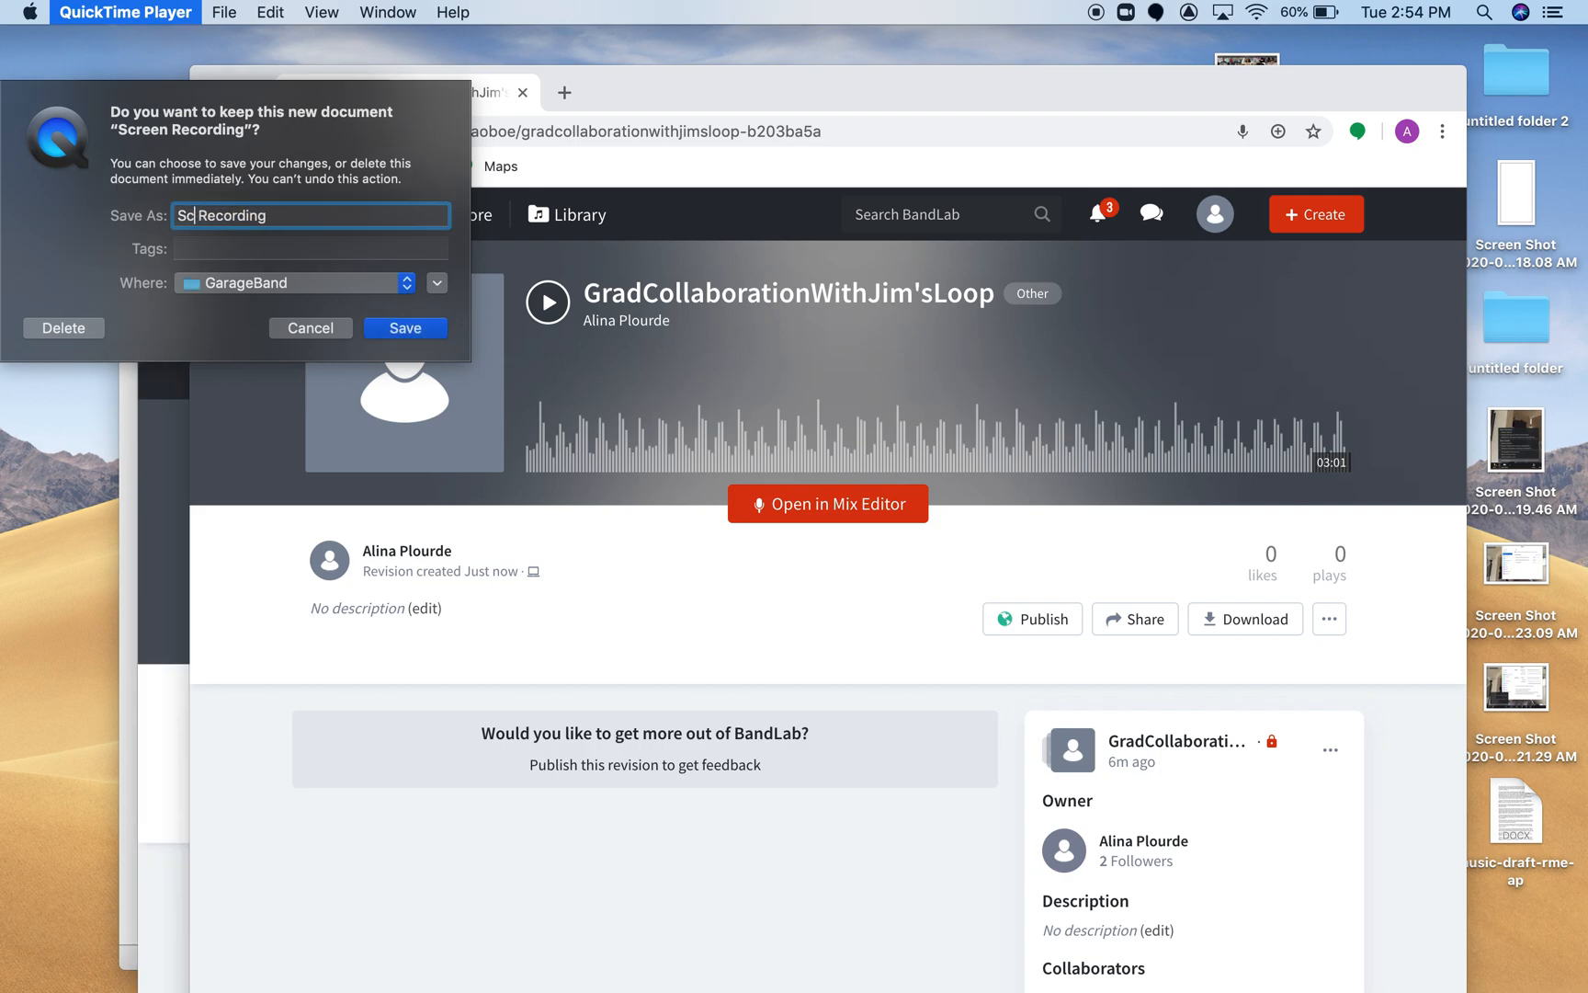
{"action": "type", "text": "Cooaborative"}
{"action": "left_click", "coordinate": [343, 224]}
{"action": "type", "text": "Bandlab1"}
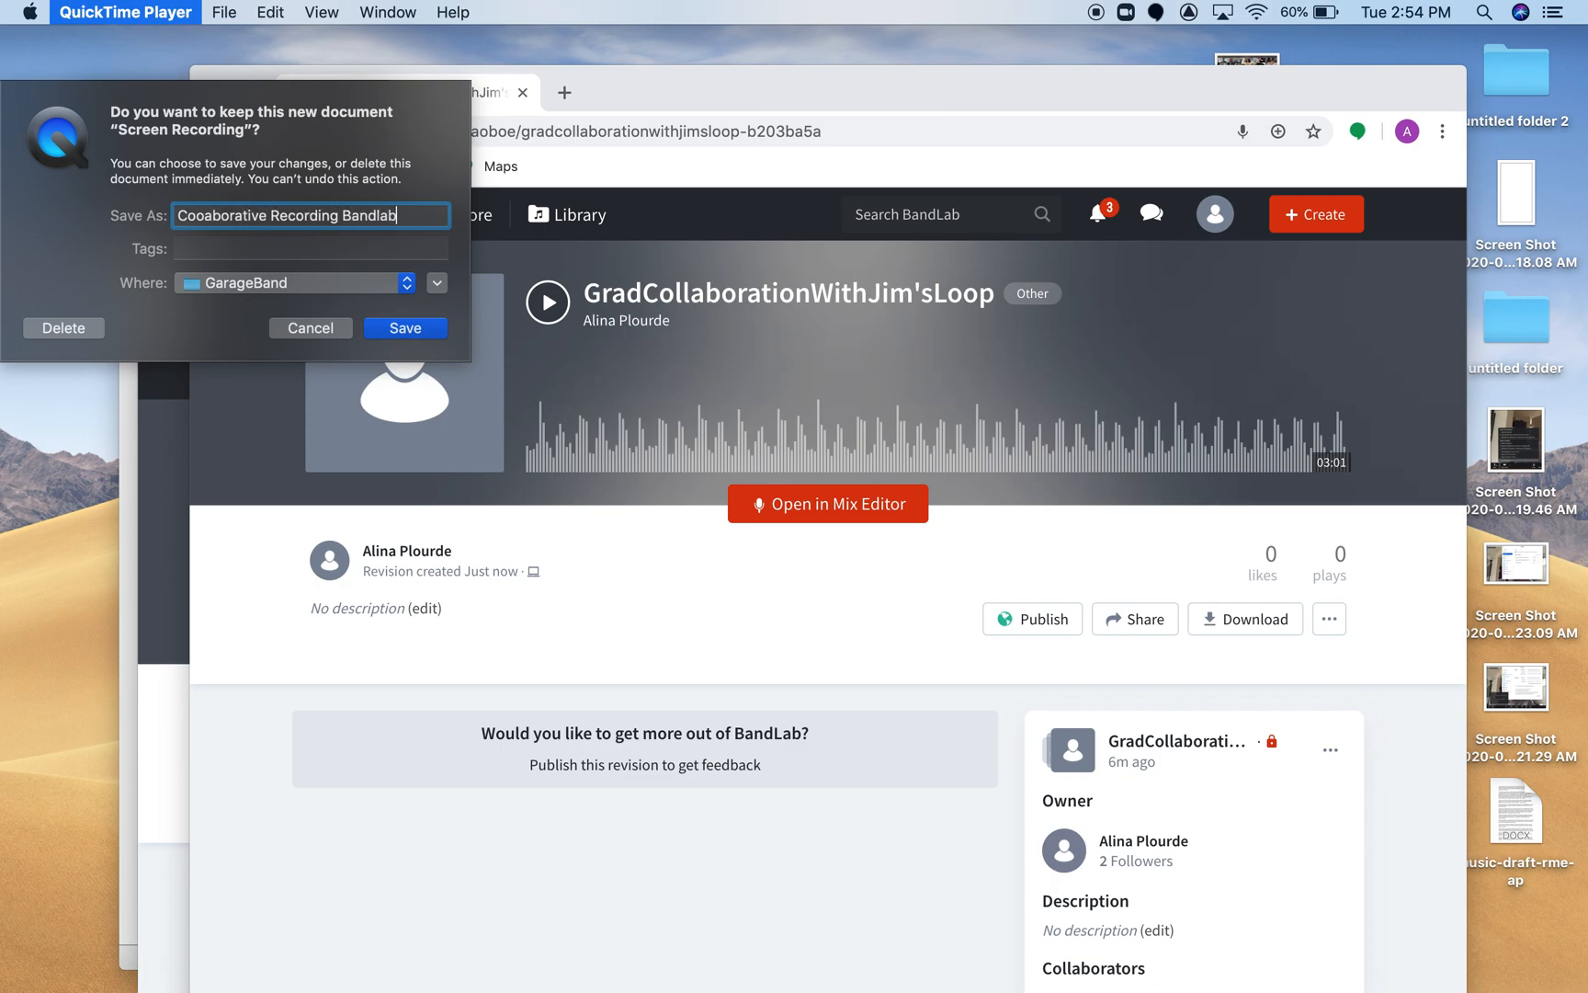